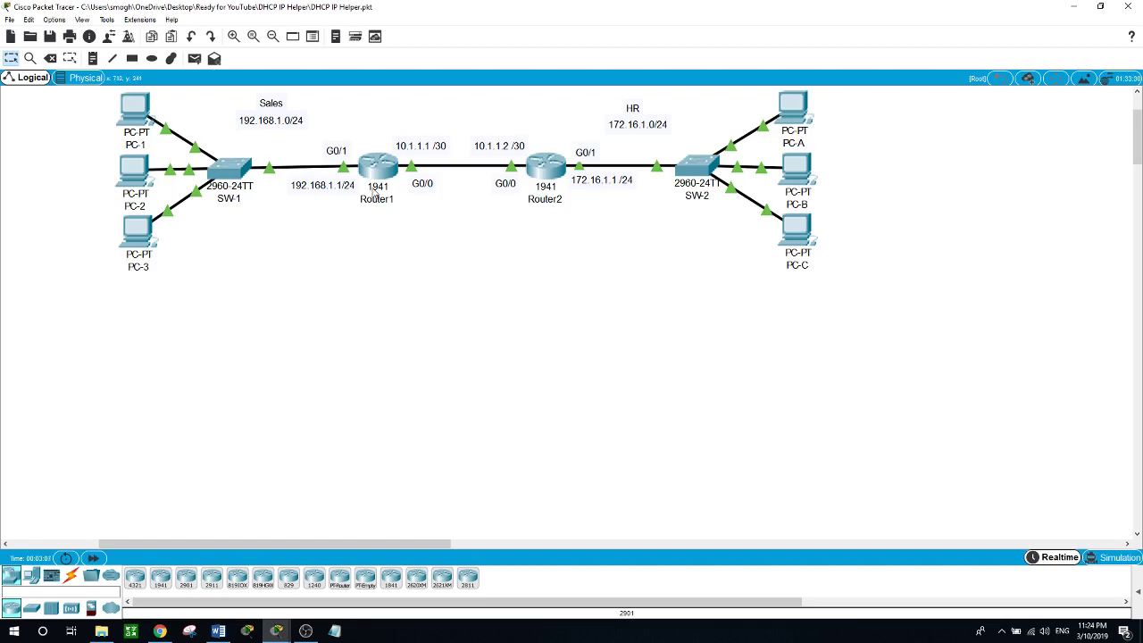
# Open Router1's command line and enter global configuration mode.
pyautogui.click(375, 170)
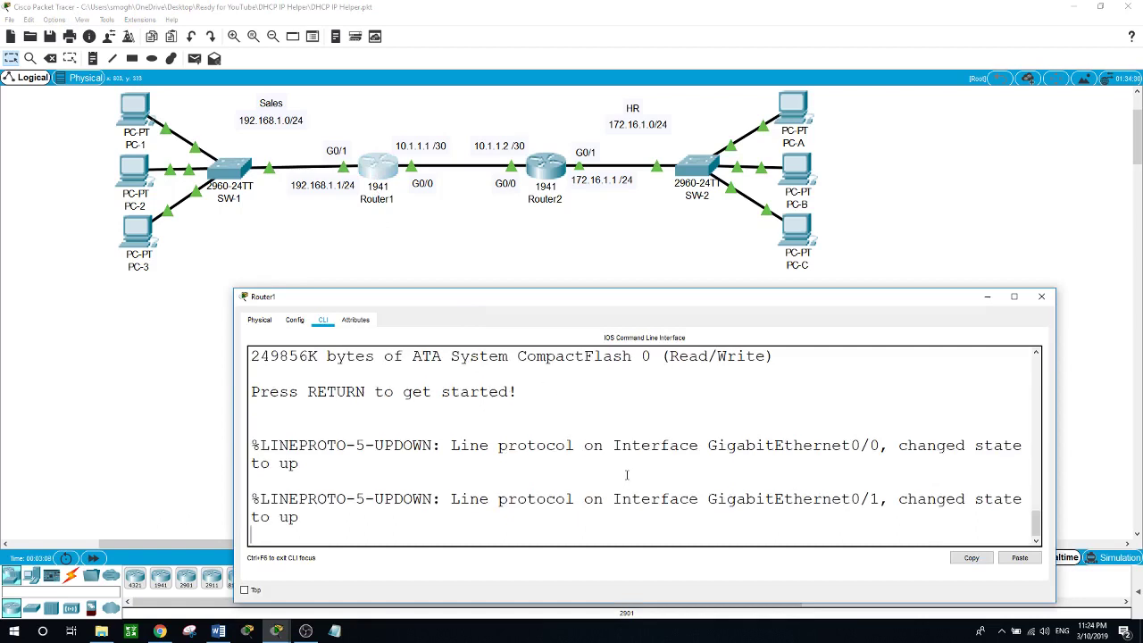
pyautogui.press('Return')
pyautogui.write('en')
pyautogui.press('Return')
pyautogui.write('conf t')
pyautogui.press('Return')
# Exclude addresses 192.168.1.1 through 192.168.1.10 from DHCP assignment on Router1.
pyautogui.write('ip ')
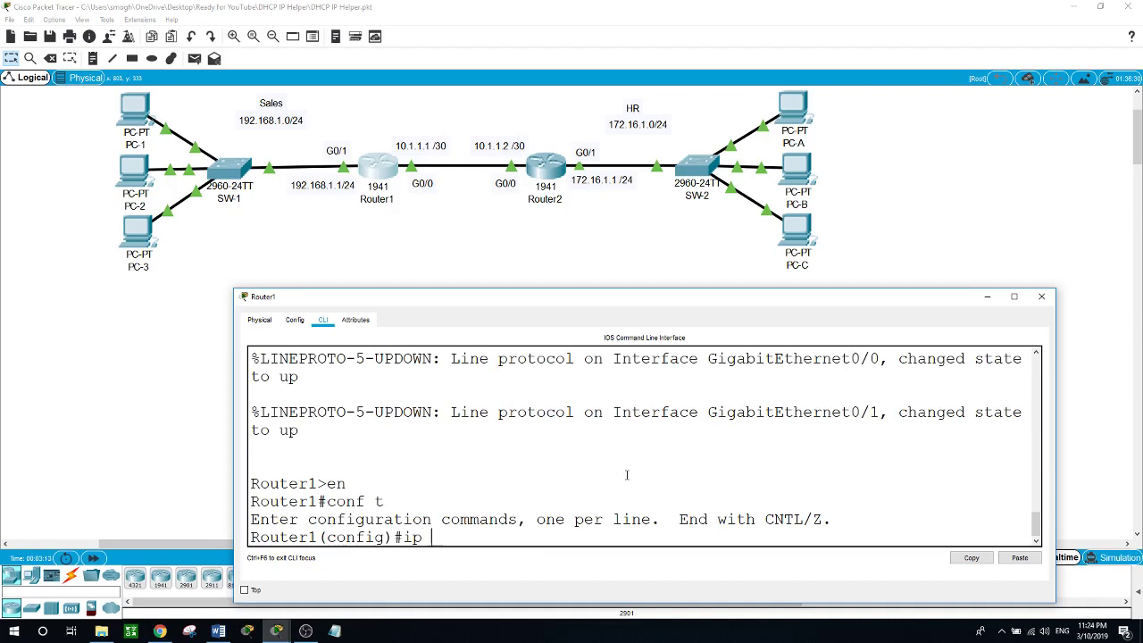
pyautogui.write('dhcp')
pyautogui.write('?')
pyautogui.write('ex')
pyautogui.press('Tab')
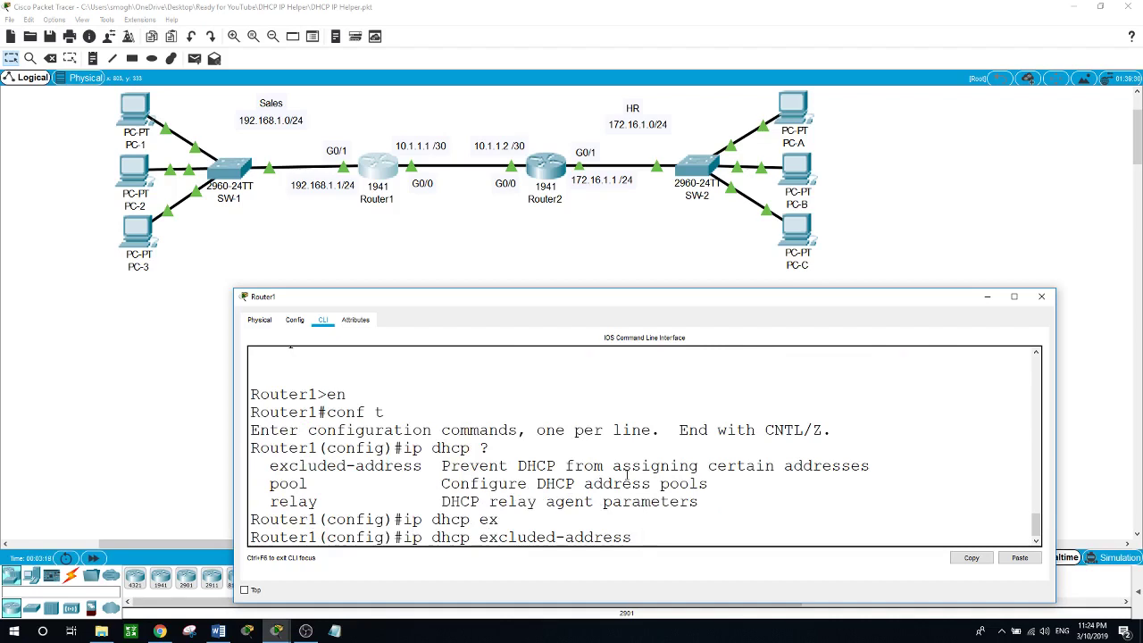
pyautogui.write('192.168.1.1 192.168.1.10')
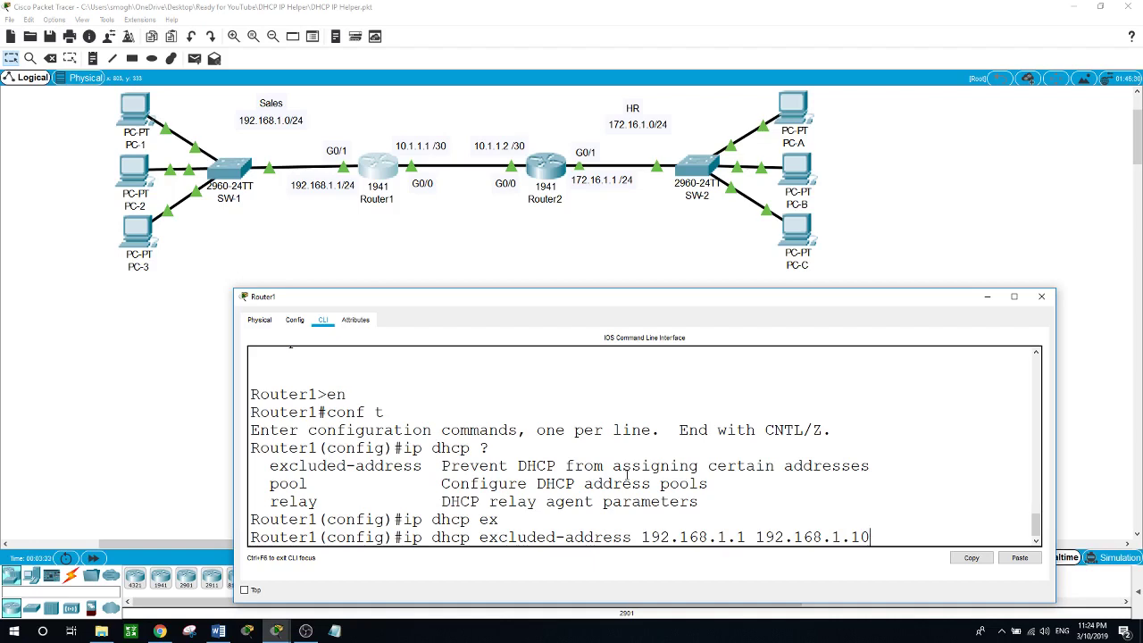
pyautogui.press('Return')
# Create a DHCP pool named Sales on Router1.
pyautogui.write('ip dchp pool ?')
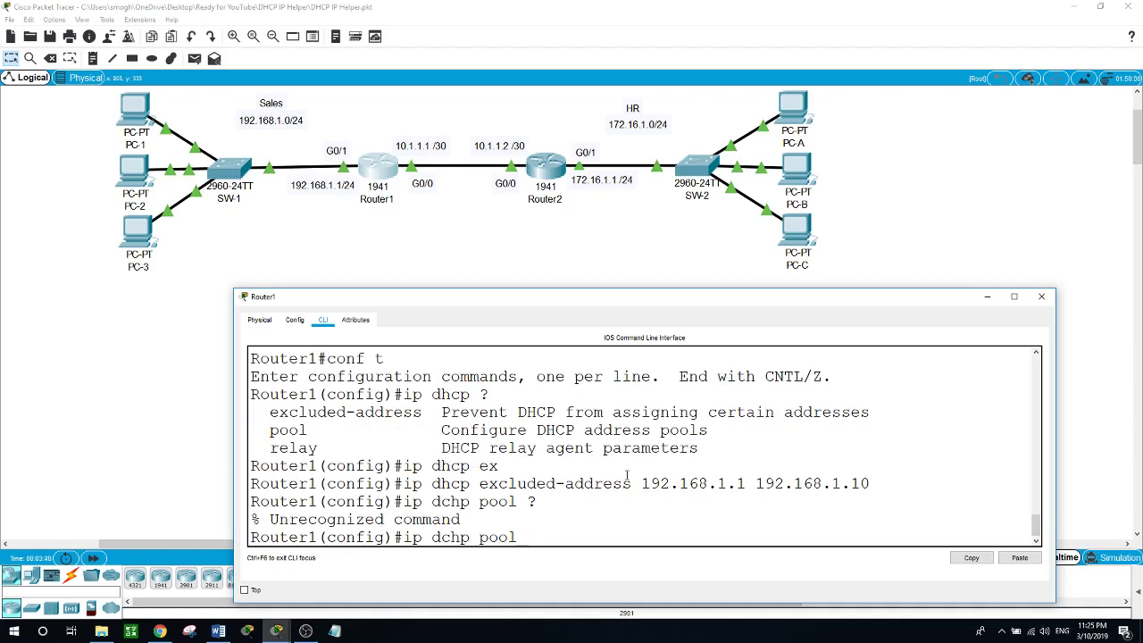
pyautogui.press('BackSpace')
pyautogui.press('BackSpace')
pyautogui.press('BackSpace')
pyautogui.press('BackSpace')
pyautogui.press('BackSpace')
pyautogui.press('BackSpace')
pyautogui.press('BackSpace')
pyautogui.write('hcp ?pool ')
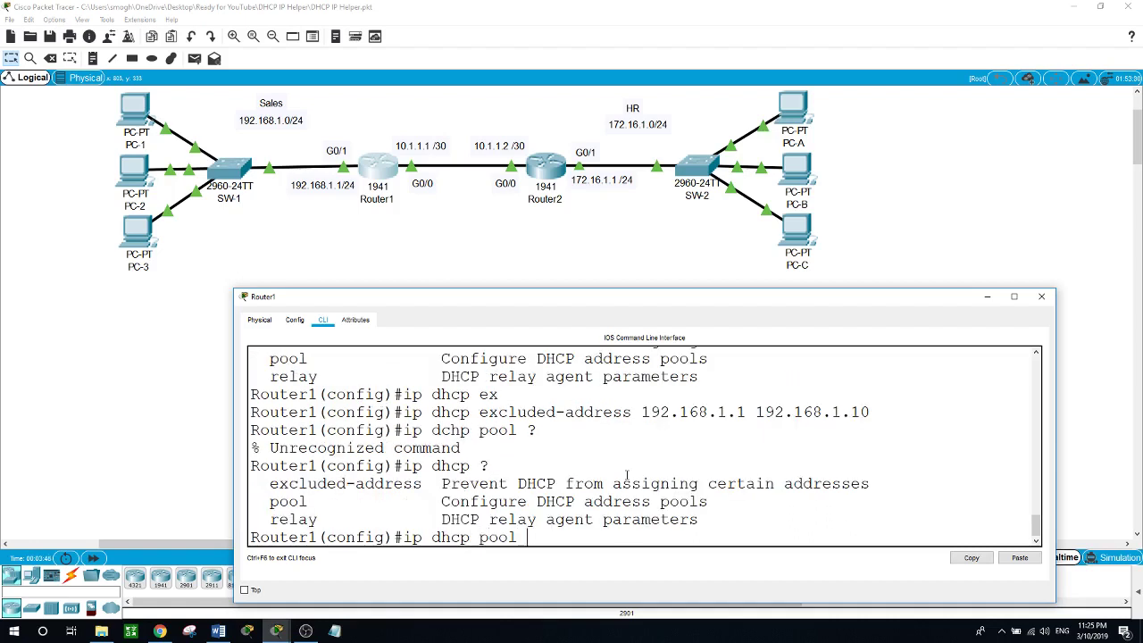
pyautogui.write('?')
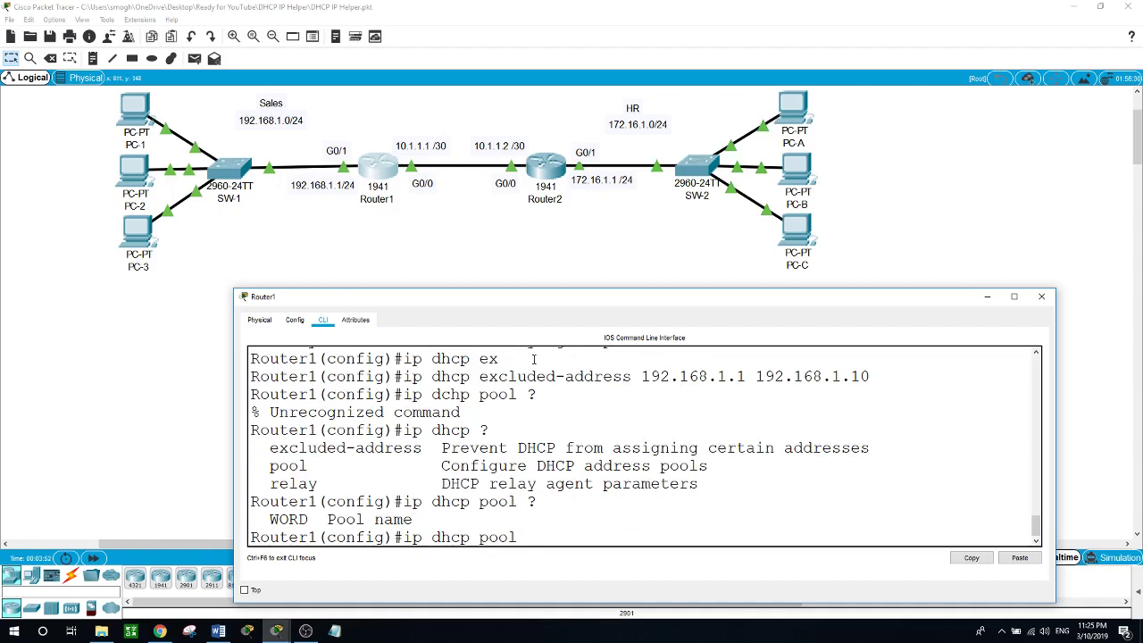
pyautogui.write('Sales')
pyautogui.press('Return')
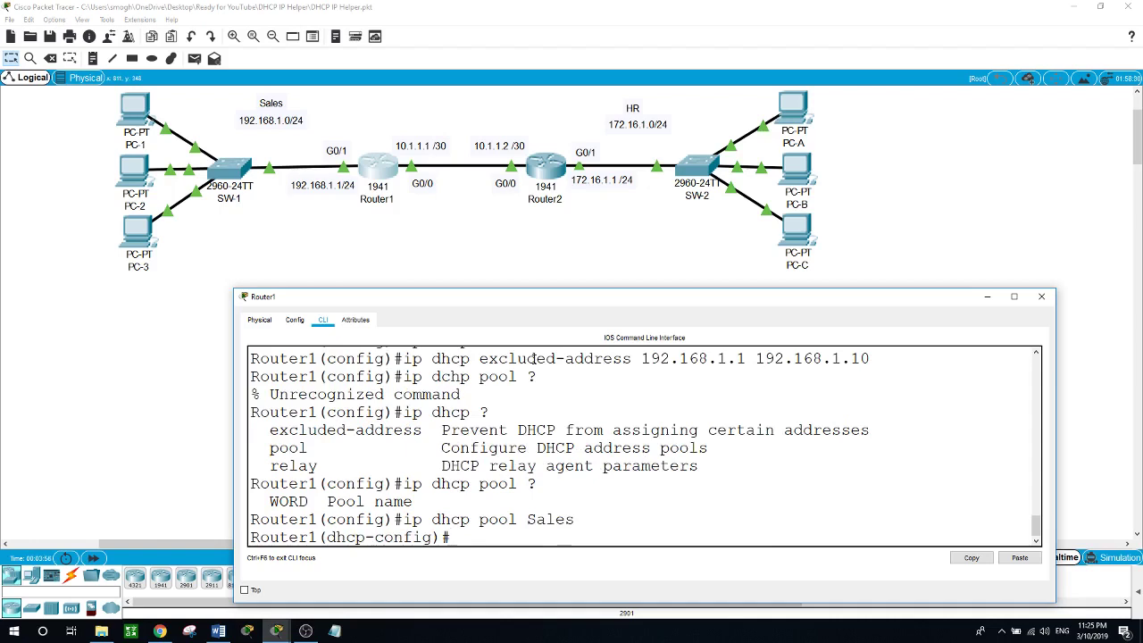
# Set the Sales pool's network to 192.168.1.0 with subnet mask 255.255.255.0.
pyautogui.write('?networ')
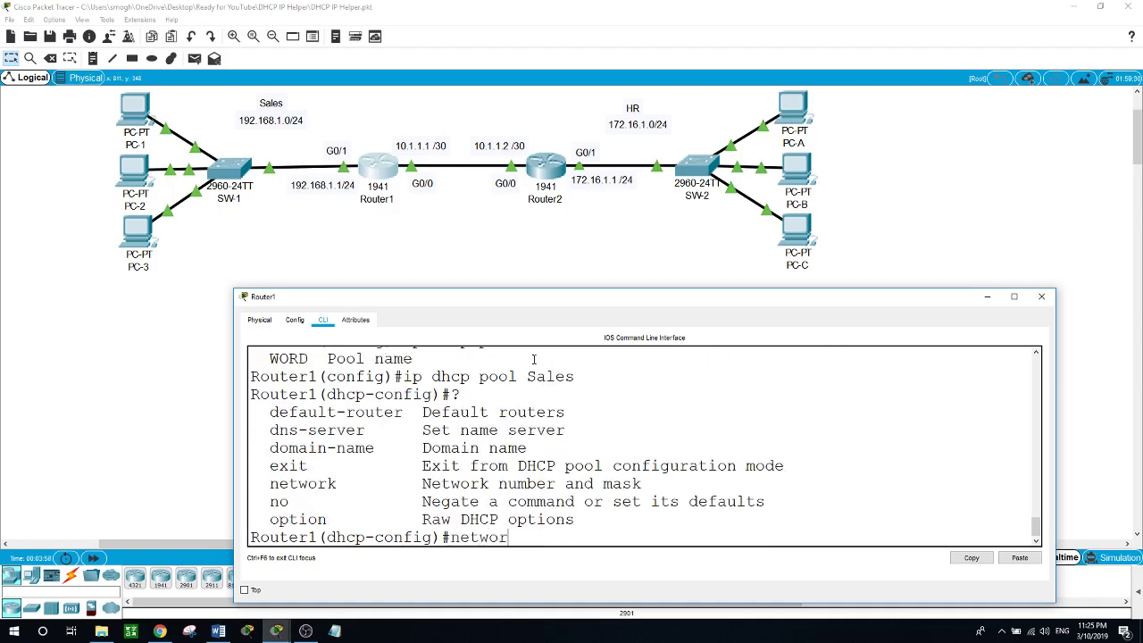
pyautogui.write('k ?19')
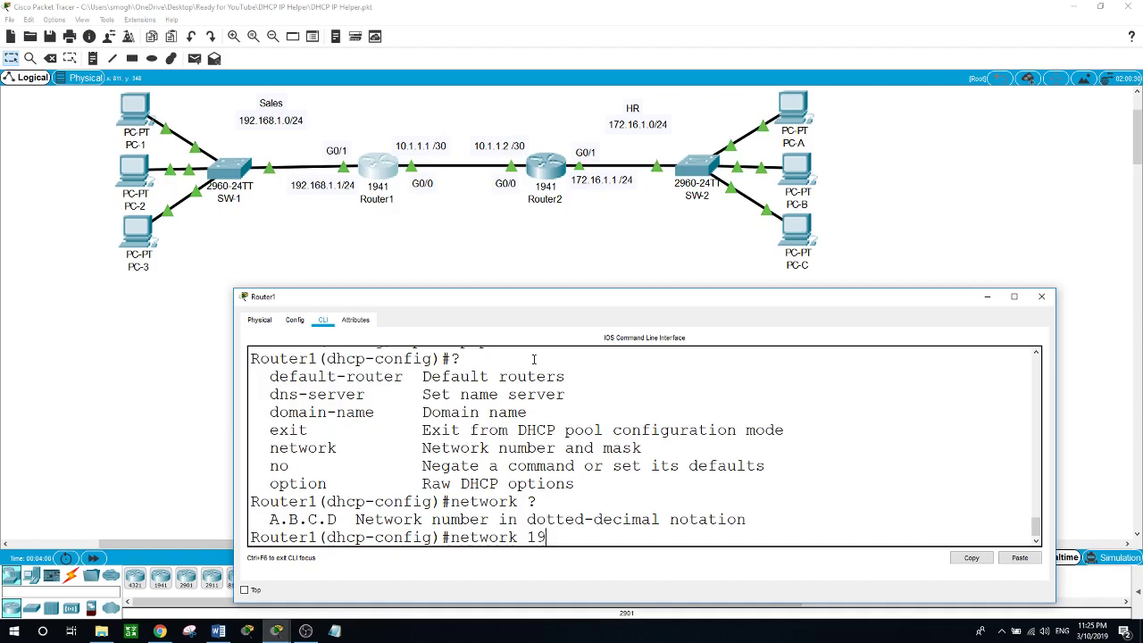
pyautogui.write('2.168.1.0')
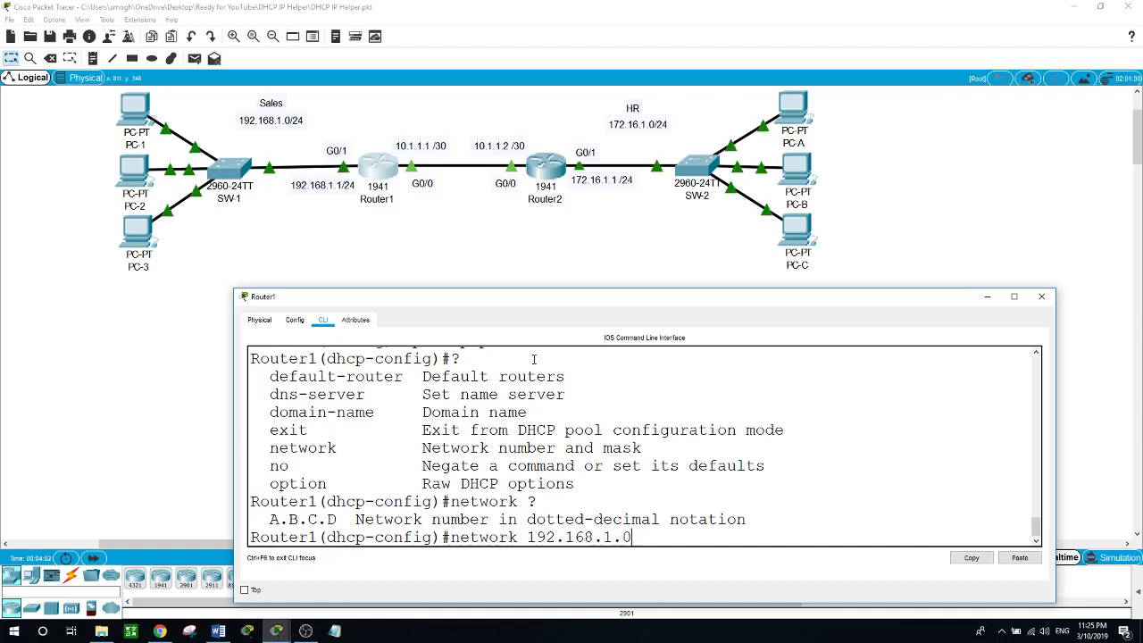
pyautogui.write(' 255.255.255.0')
pyautogui.press('Return')
# Set the Sales pool's default router to 192.168.1.1 and its DNS server to 8.8.8.8.
pyautogui.write('de')
pyautogui.press('Tab')
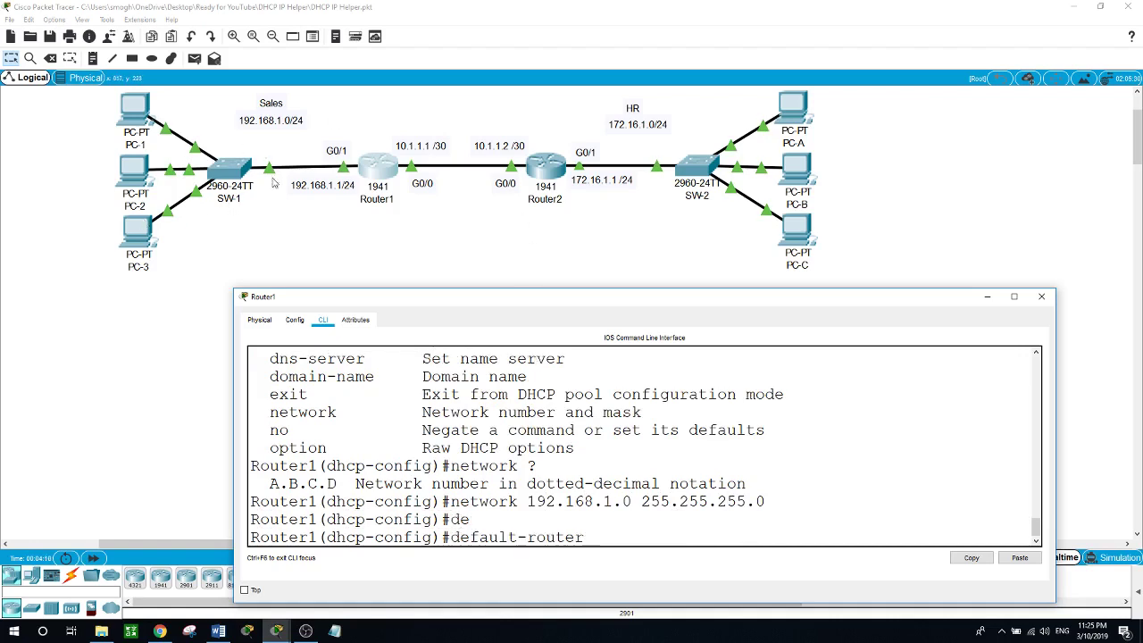
pyautogui.write('192.168.1.1')
pyautogui.press('Return')
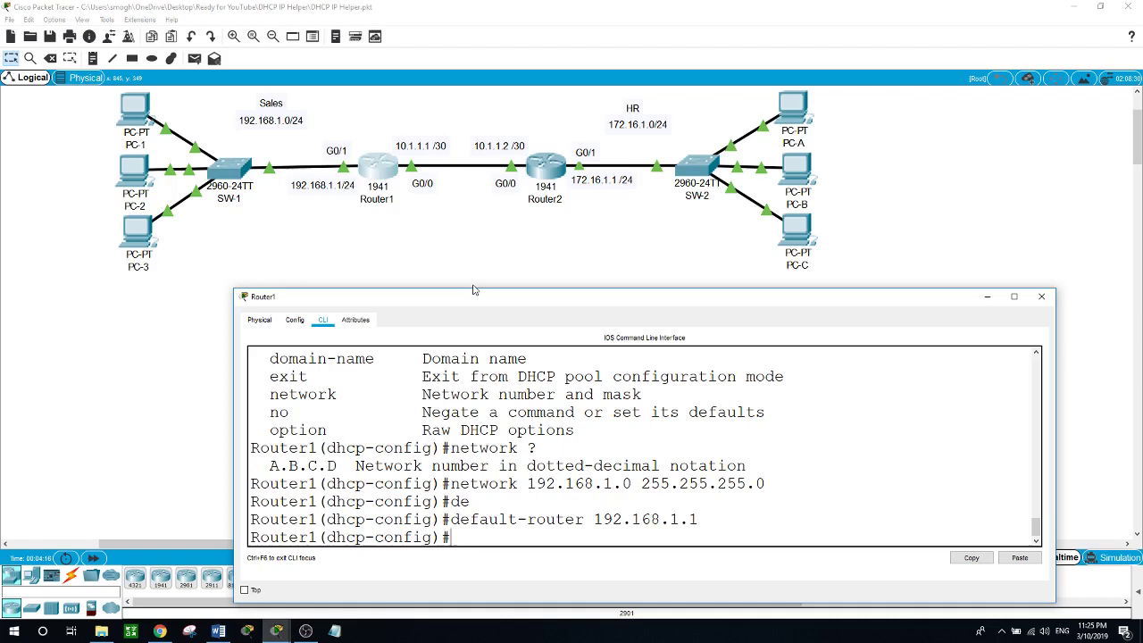
pyautogui.write('dn')
pyautogui.press('Tab')
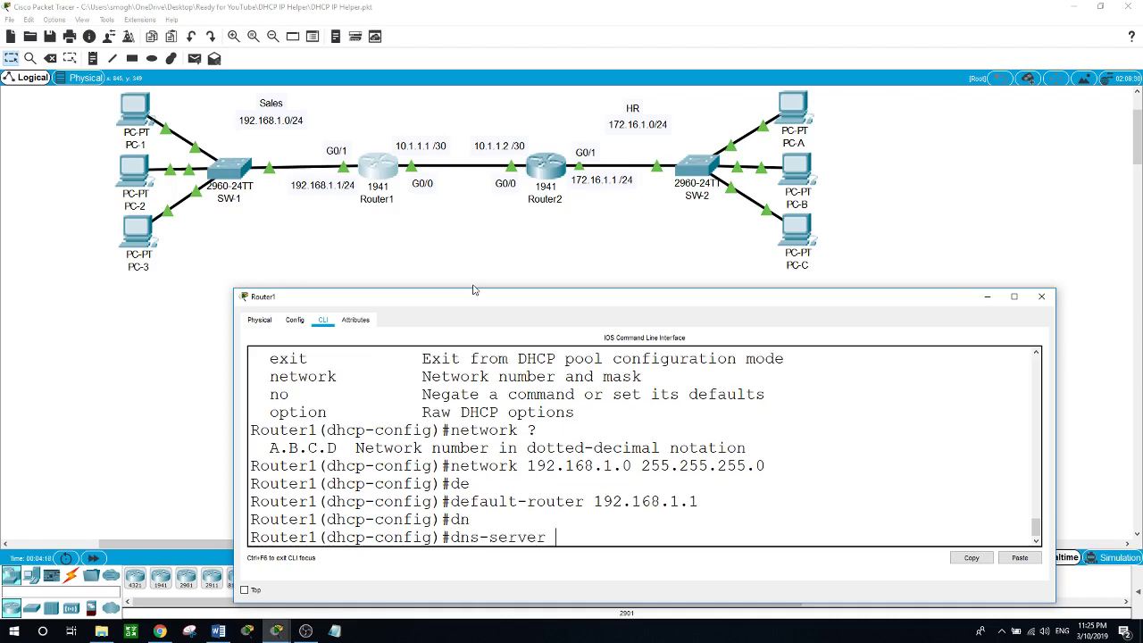
pyautogui.write('8.8.8.8')
pyautogui.press('Return')
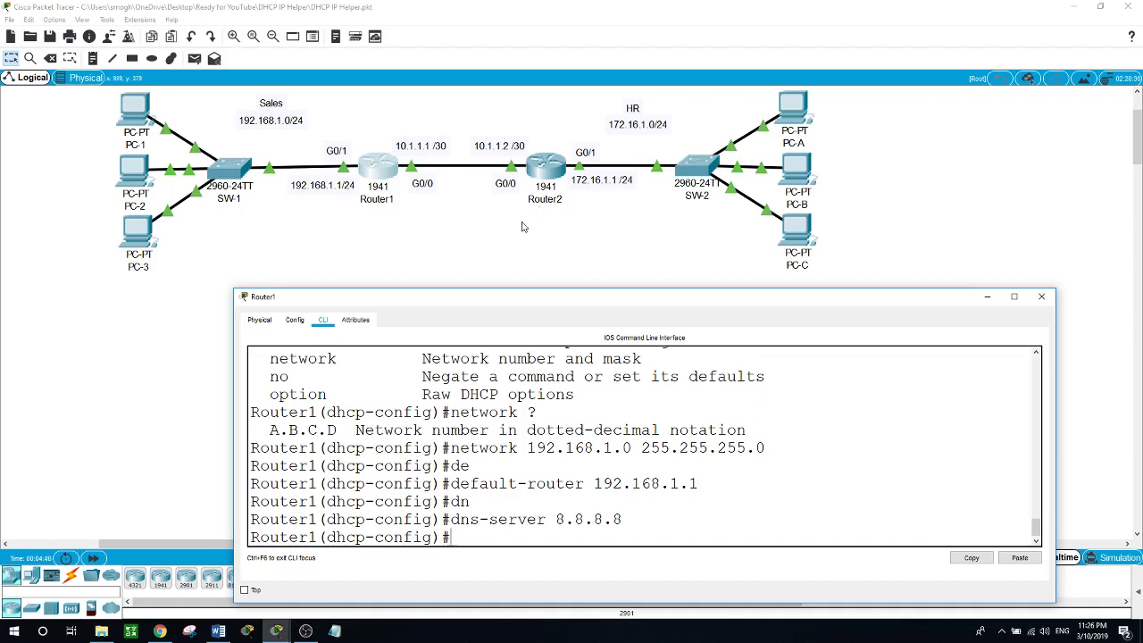
# Leave the Sales pool configuration and exclude addresses 172.16.1.1 through 172.16.1.10 from DHCP assignment on Router1.
pyautogui.click(462, 214)
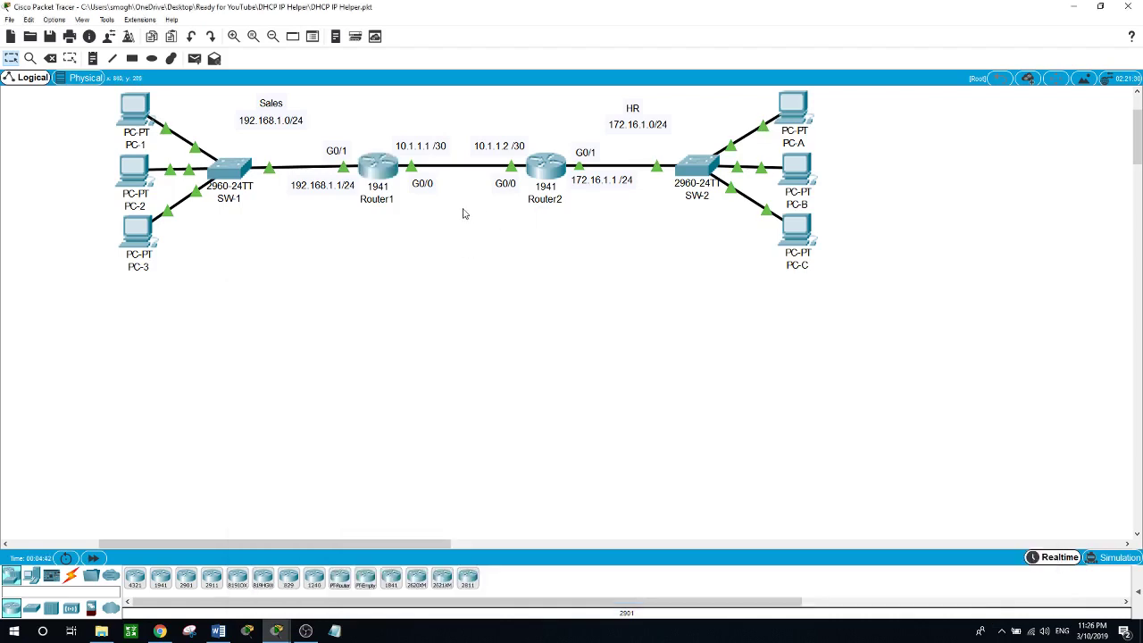
pyautogui.click(378, 167)
pyautogui.write('exit')
pyautogui.press('Return')
pyautogui.write('e')
pyautogui.press('BackSpace')
pyautogui.write('ip dhcp ')
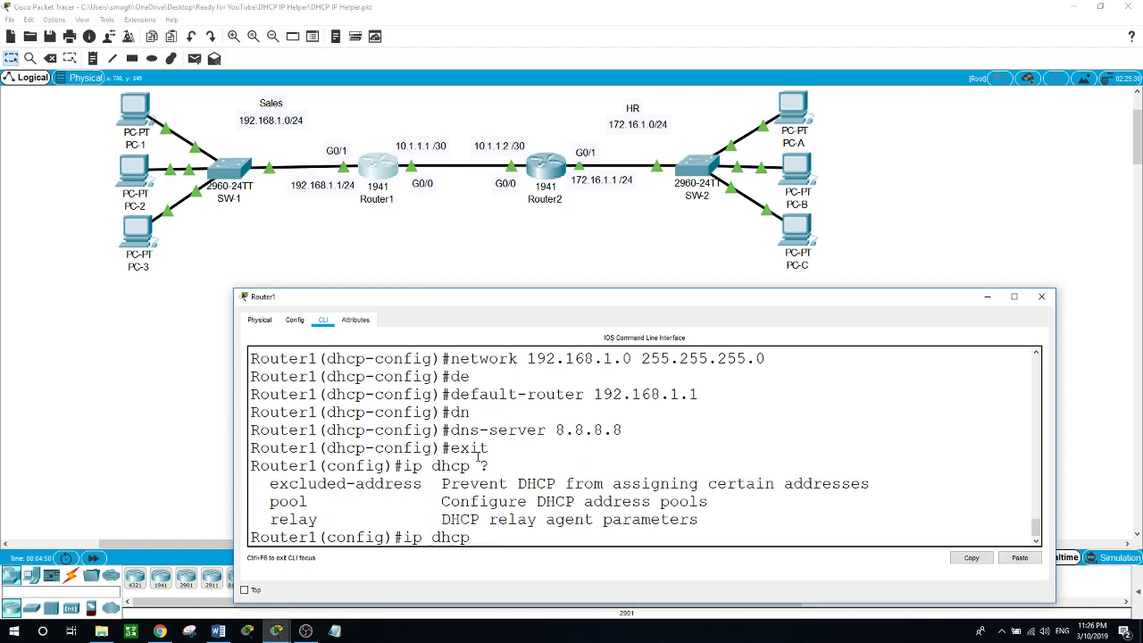
pyautogui.write('?ex')
pyautogui.press('Tab')
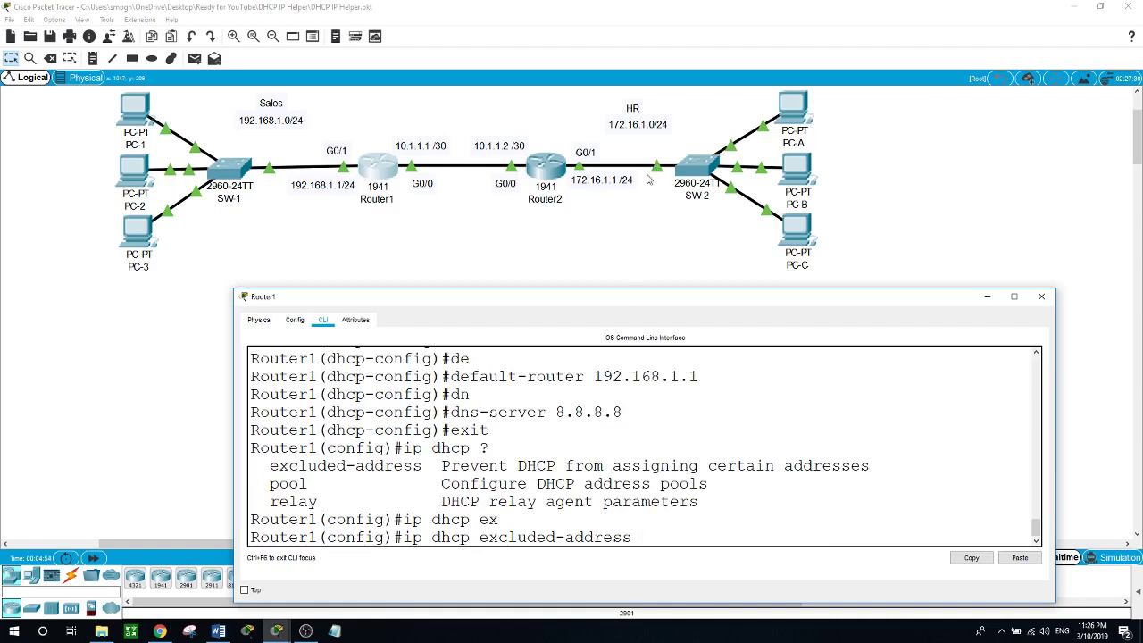
pyautogui.write('172.16.1.1 172.16.1.10')
pyautogui.press('Return')
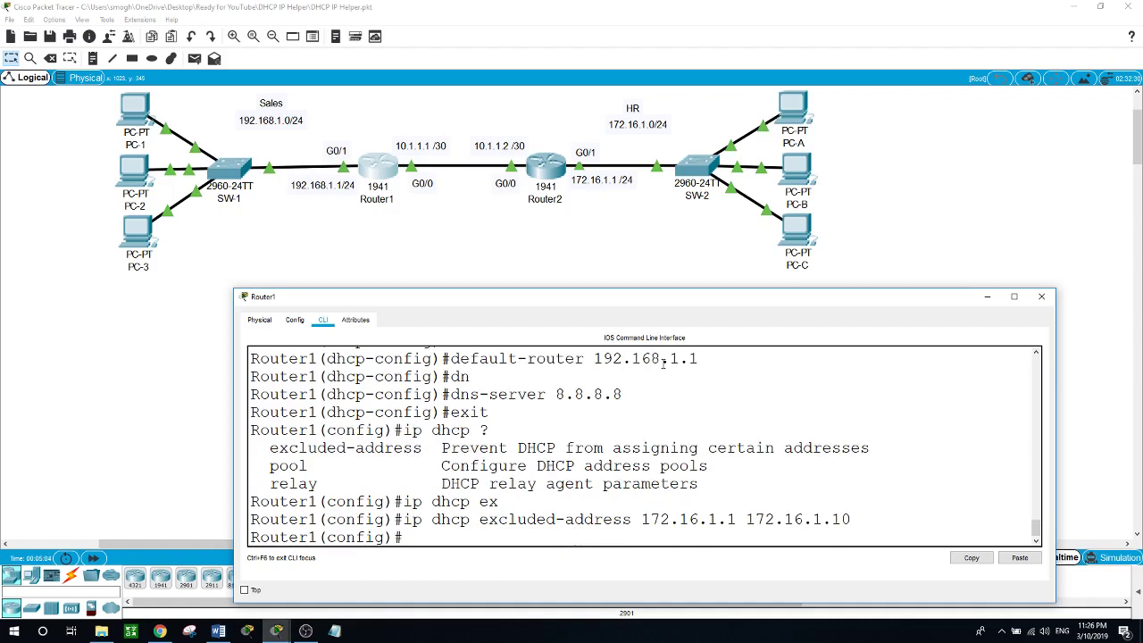
# Create a second DHCP pool named HR on Router1.
pyautogui.write('ip dhcp pool ?')
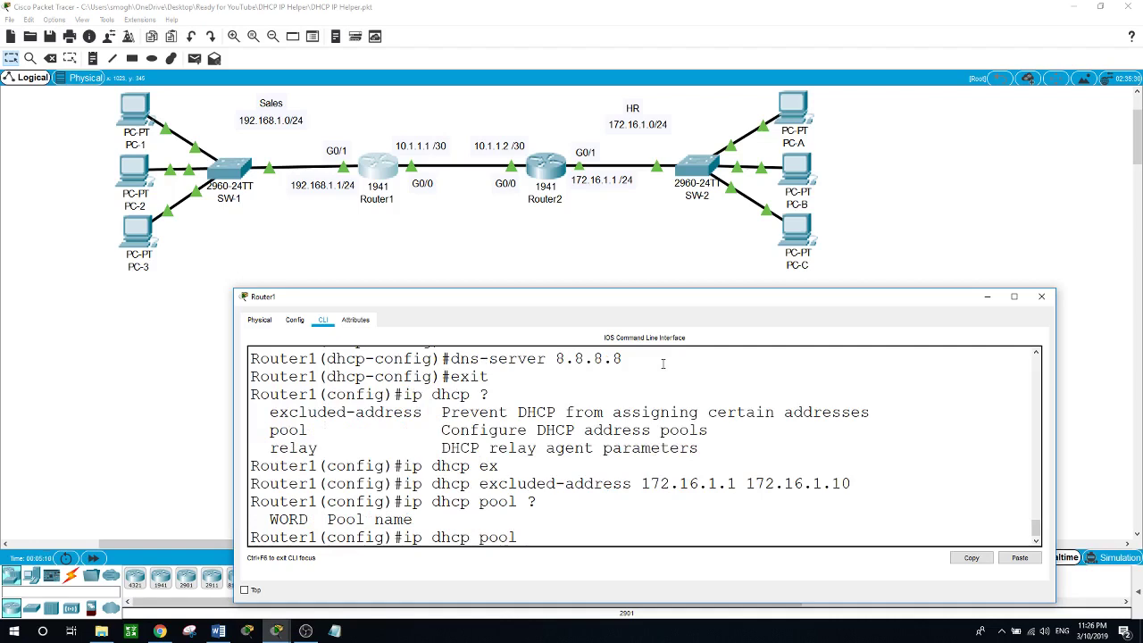
pyautogui.write('HR')
pyautogui.press('Return')
# Set the HR pool's network to 172.16.1.0 with subnet mask 255.255.255.0.
pyautogui.write('ip')
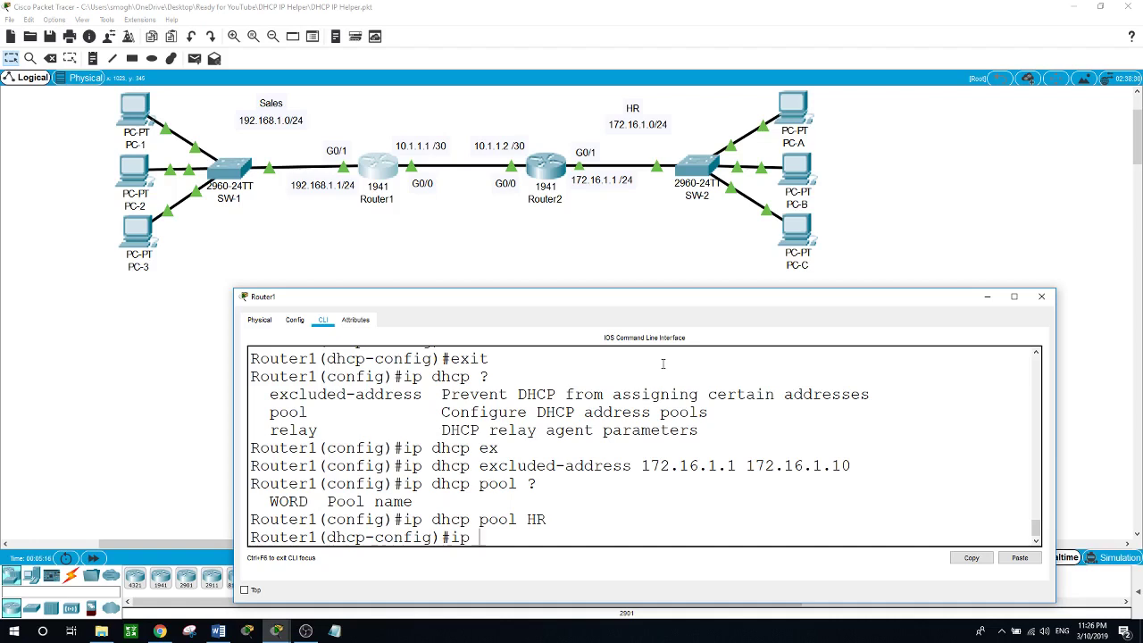
pyautogui.press('BackSpace')
pyautogui.press('BackSpace')
pyautogui.press('BackSpace')
pyautogui.write('network 172.')
pyautogui.write('16.1.0 2')
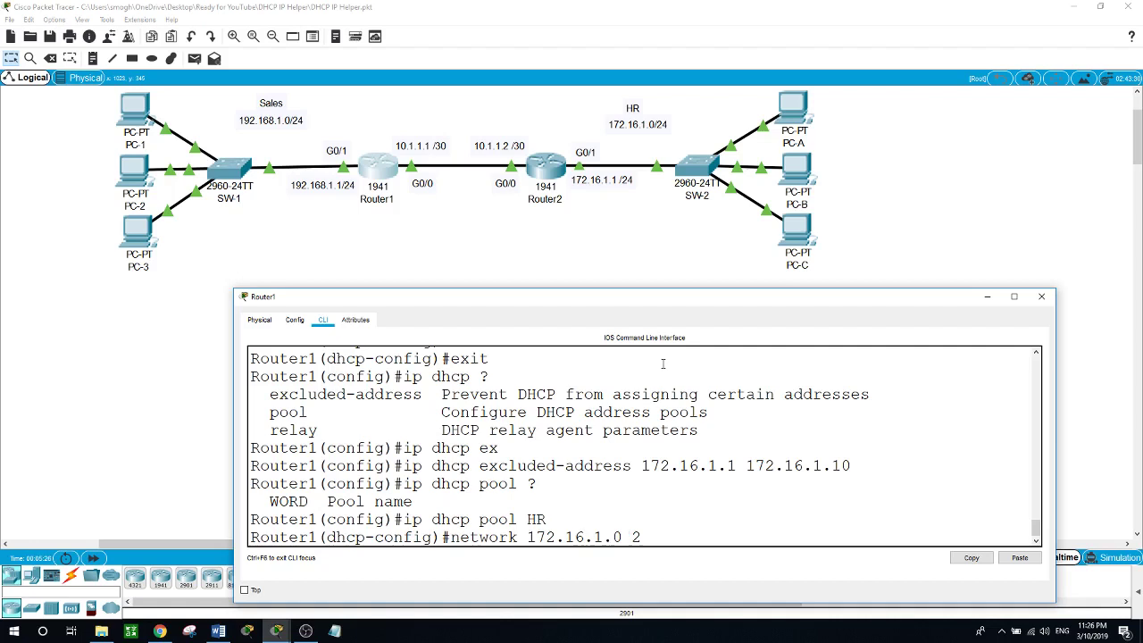
pyautogui.write('55.255.255.0')
pyautogui.press('Return')
# Set the HR pool's default router to 172.16.1.1 and its DNS server to 8.8.8.8.
pyautogui.write('de')
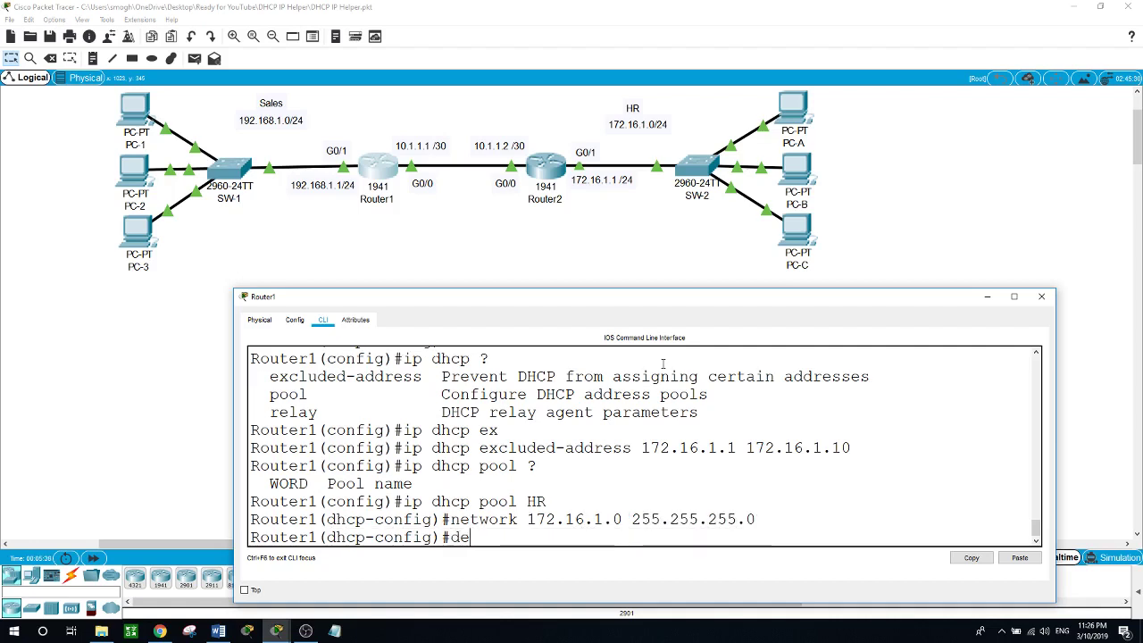
pyautogui.write('f')
pyautogui.press('Tab')
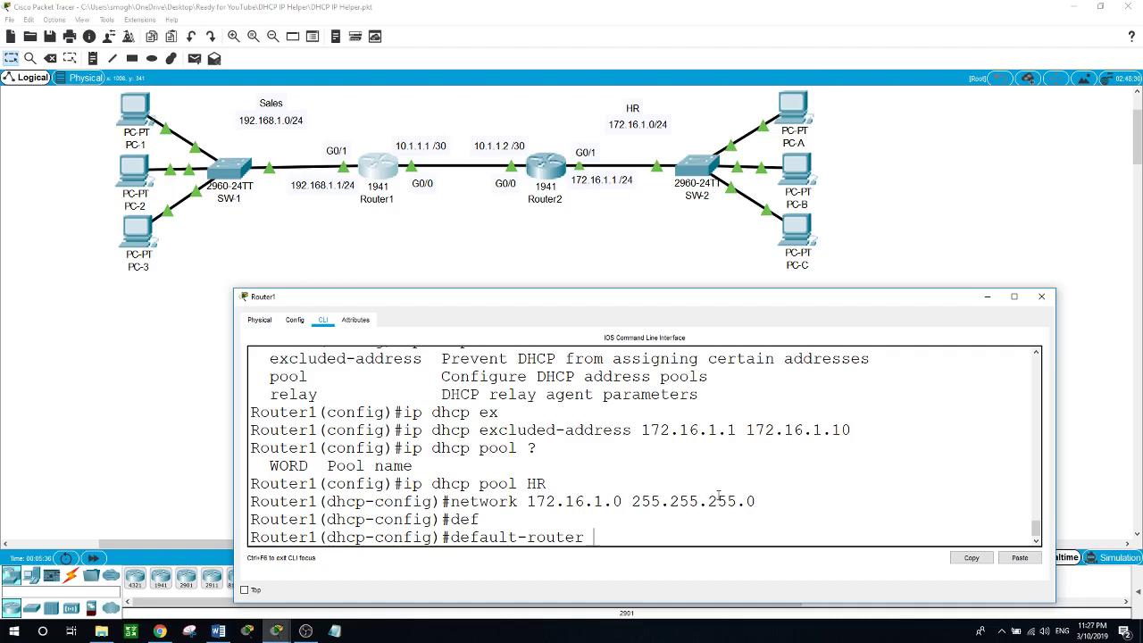
pyautogui.write('172.16.1.1')
pyautogui.press('Return')
pyautogui.write('dns')
pyautogui.press('Tab')
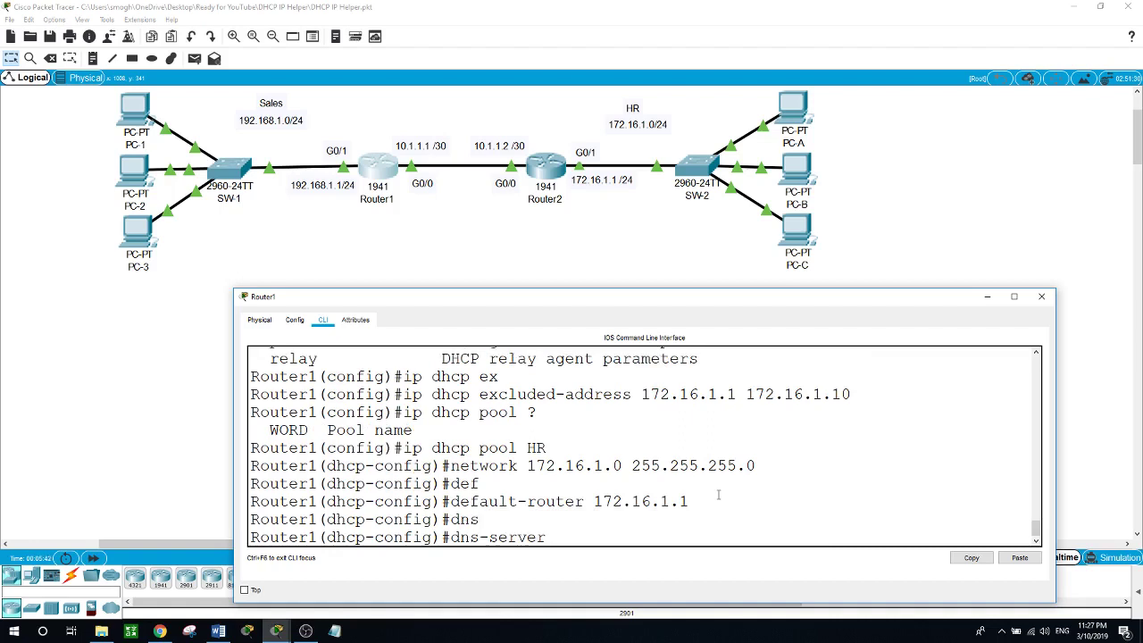
pyautogui.write('8.8.8.8')
pyautogui.press('Return')
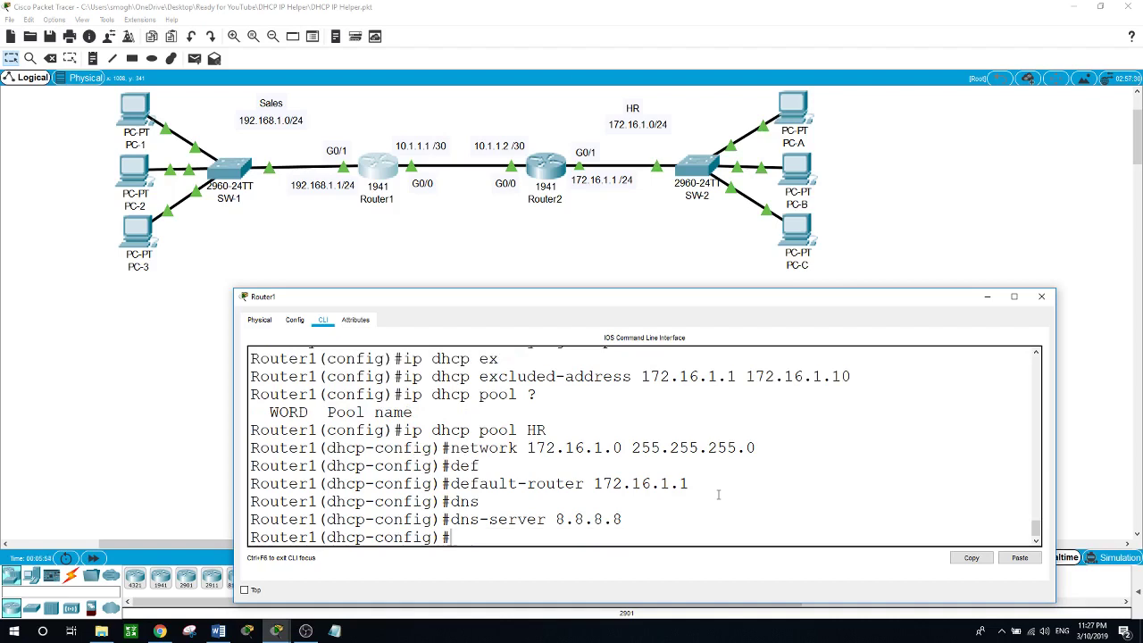
# Return to privileged mode and review the DHCP exclusions and pools with "show run | in dhcp".
pyautogui.write('exit')
pyautogui.press('Return')
pyautogui.write('exit')
pyautogui.press('Return')
pyautogui.write('show')
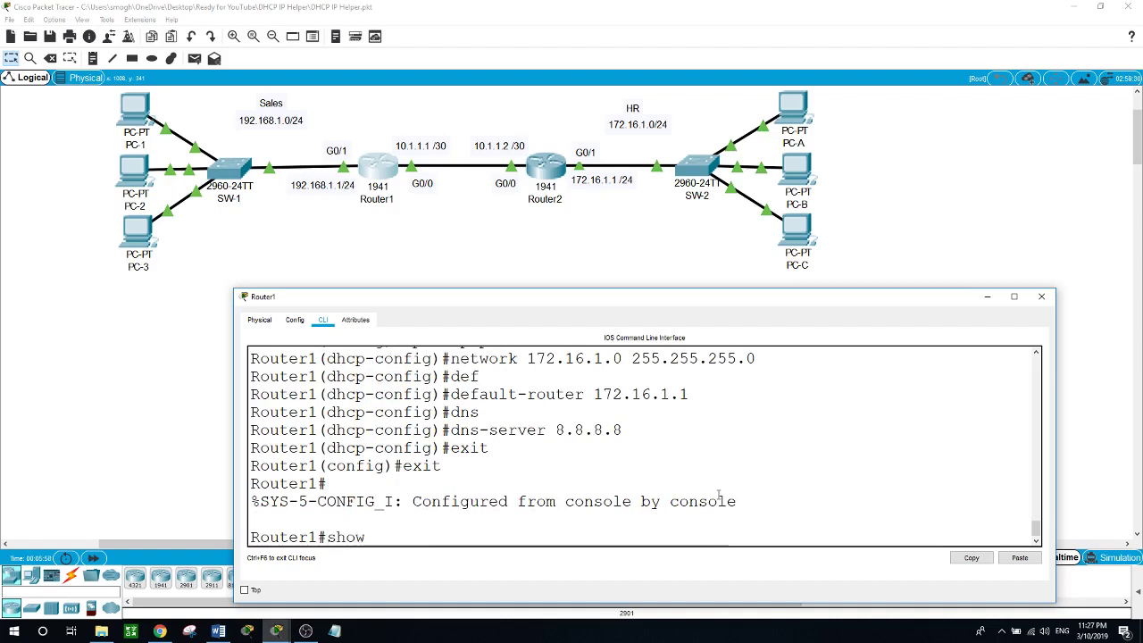
pyautogui.write(' run | in dhcp')
pyautogui.press('Return')
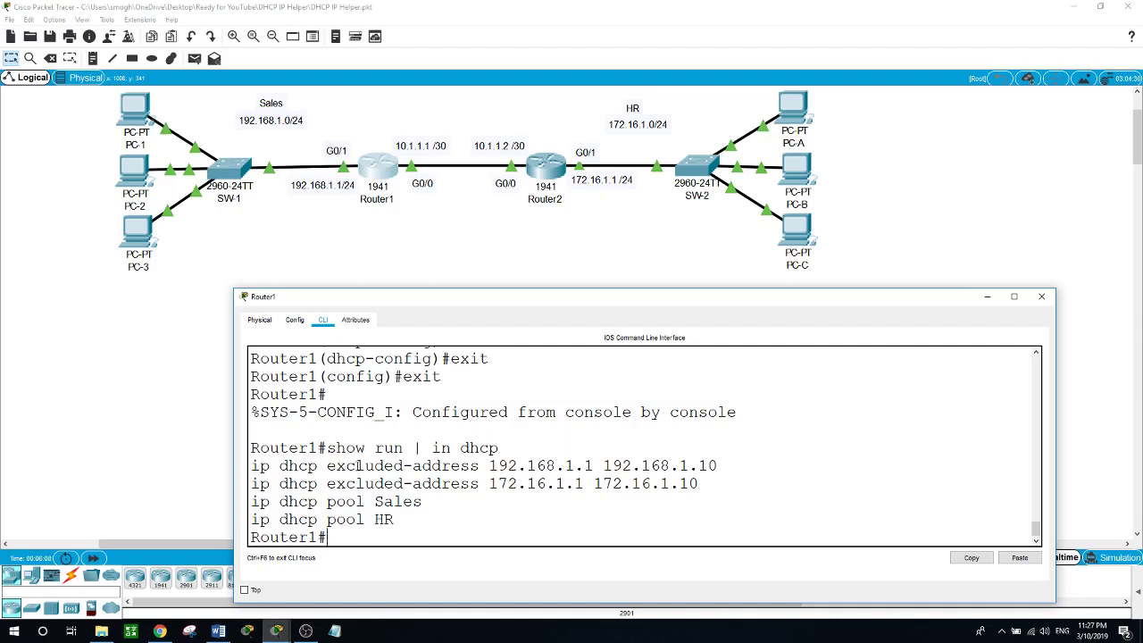
pyautogui.moveTo(484, 465); pyautogui.dragTo(718, 465)
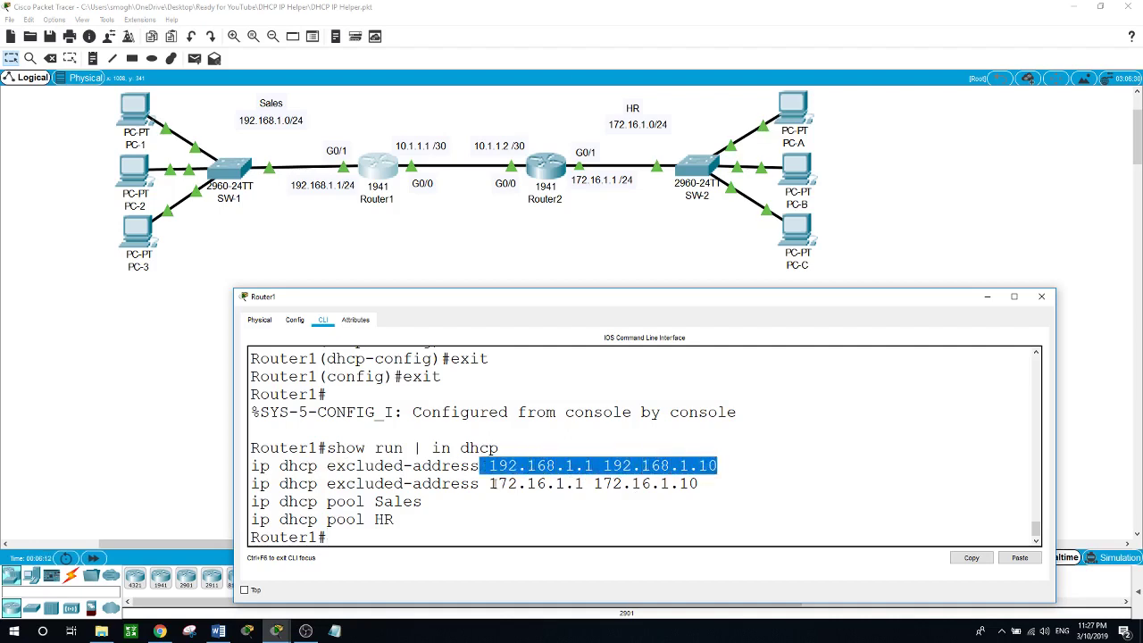
pyautogui.moveTo(487, 483); pyautogui.dragTo(699, 484)
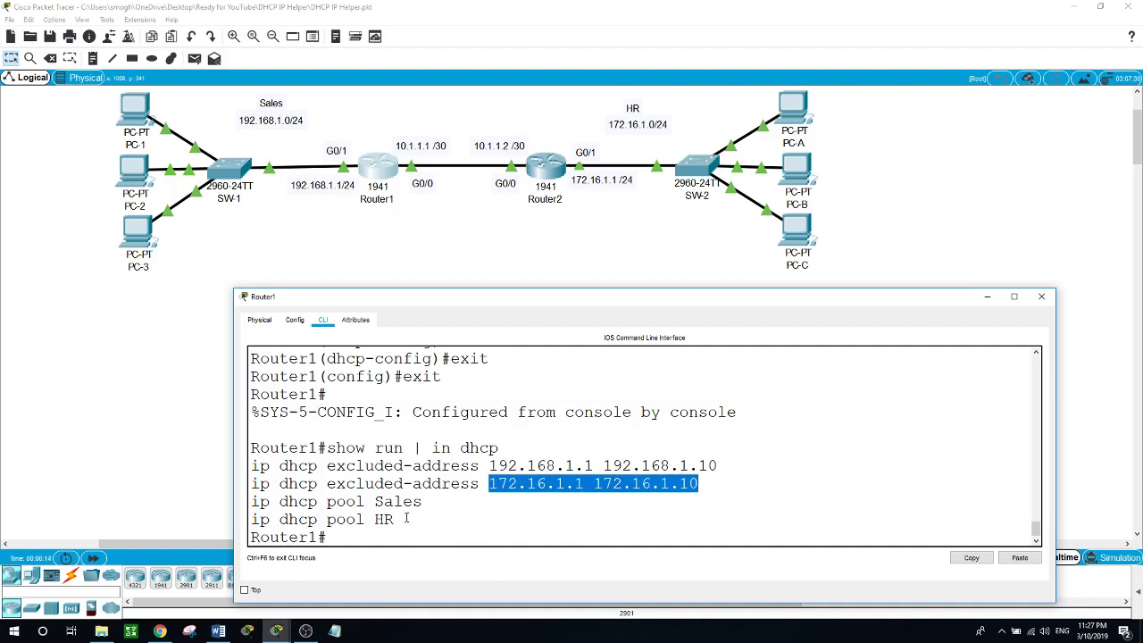
pyautogui.moveTo(374, 501); pyautogui.dragTo(398, 519)
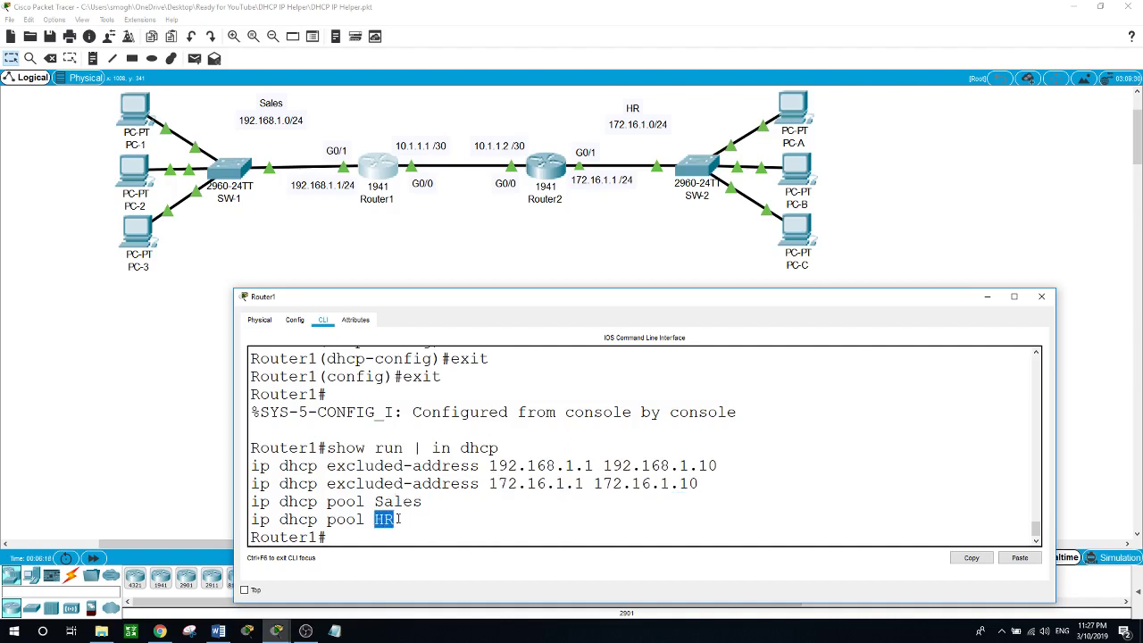
pyautogui.click(403, 536)
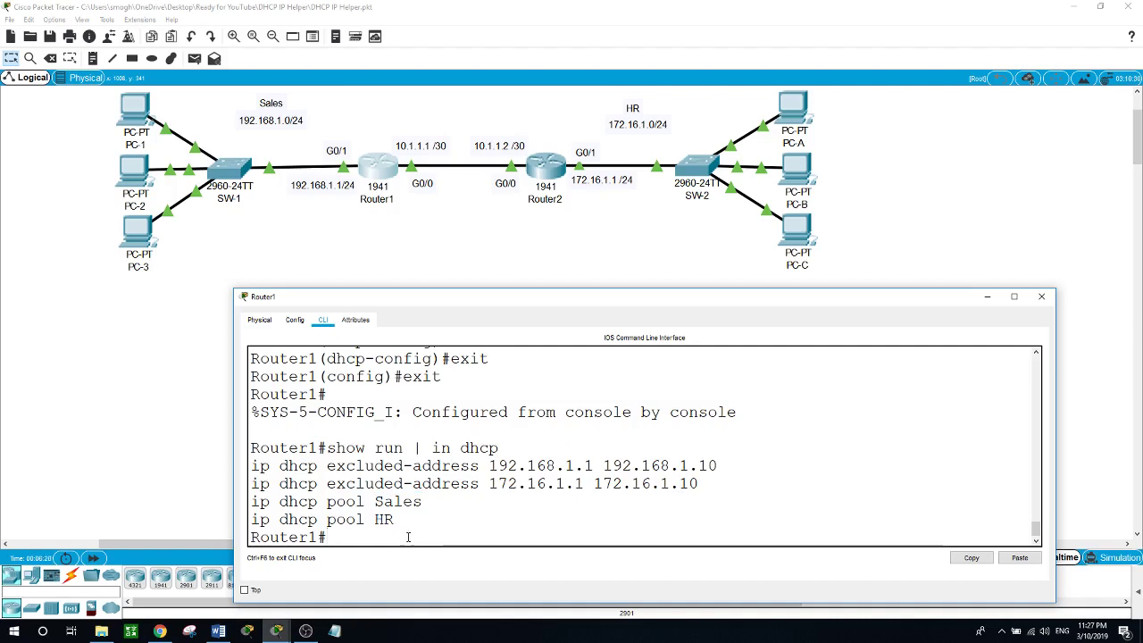
pyautogui.click(393, 268)
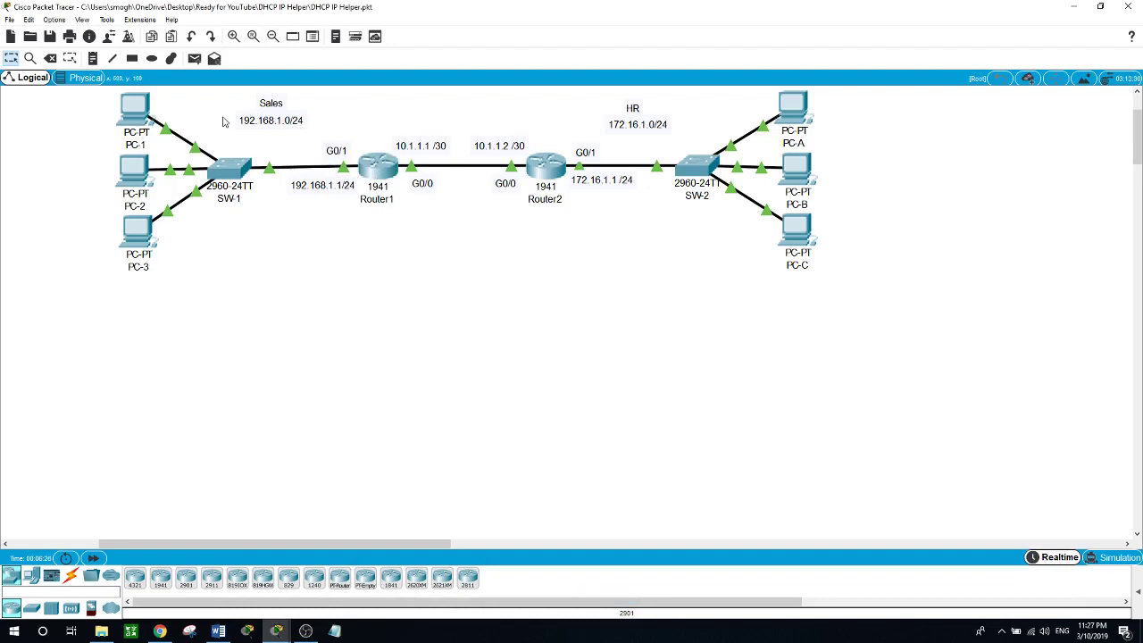
# Set PC-1's IPv4 configuration on FastEthernet0 to DHCP.
pyautogui.click(149, 121)
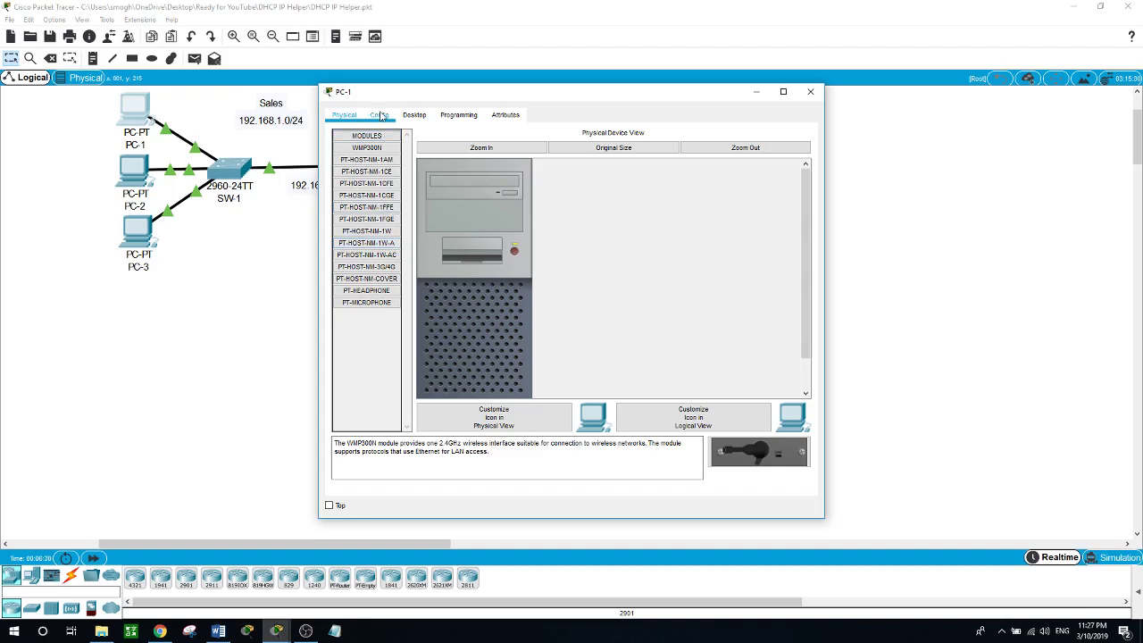
pyautogui.click(378, 115)
pyautogui.click(413, 116)
pyautogui.click(379, 161)
pyautogui.click(341, 181)
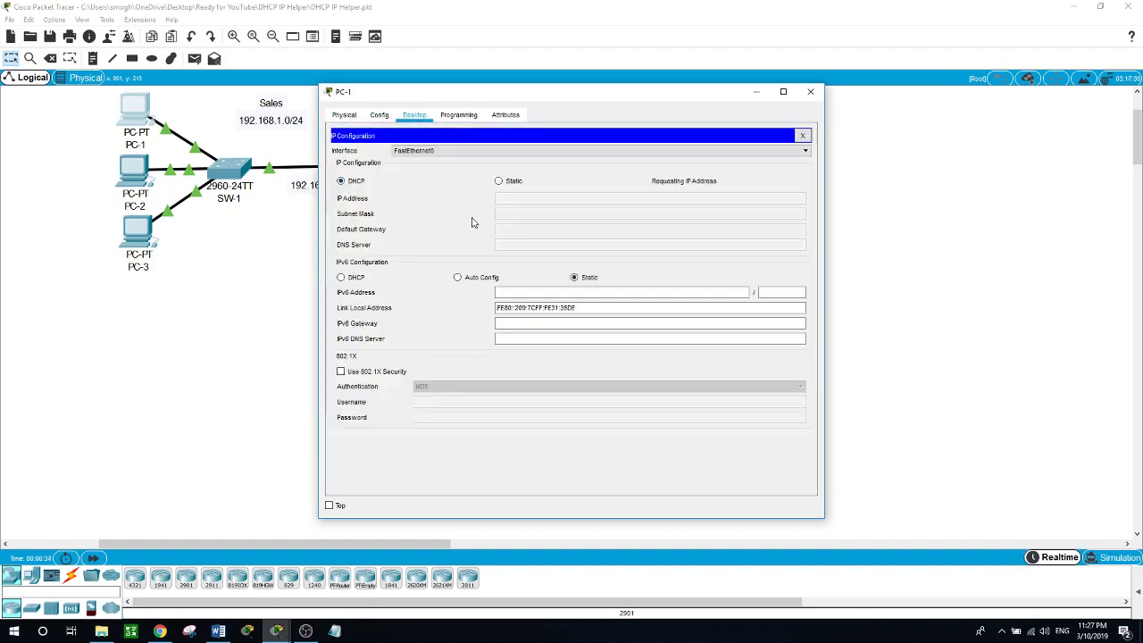
# Move PC-1's window clear of the topology and set PC-2's IPv4 configuration on FastEthernet0 to DHCP.
pyautogui.moveTo(523, 101); pyautogui.dragTo(715, 94)
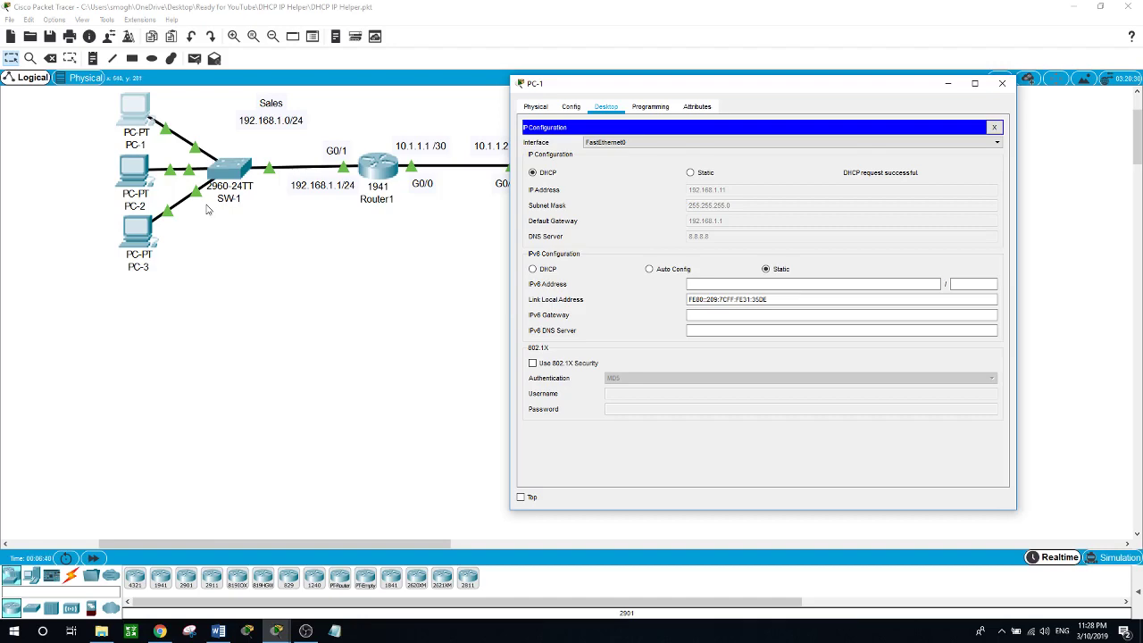
pyautogui.click(136, 182)
pyautogui.click(414, 117)
pyautogui.click(383, 161)
pyautogui.click(357, 181)
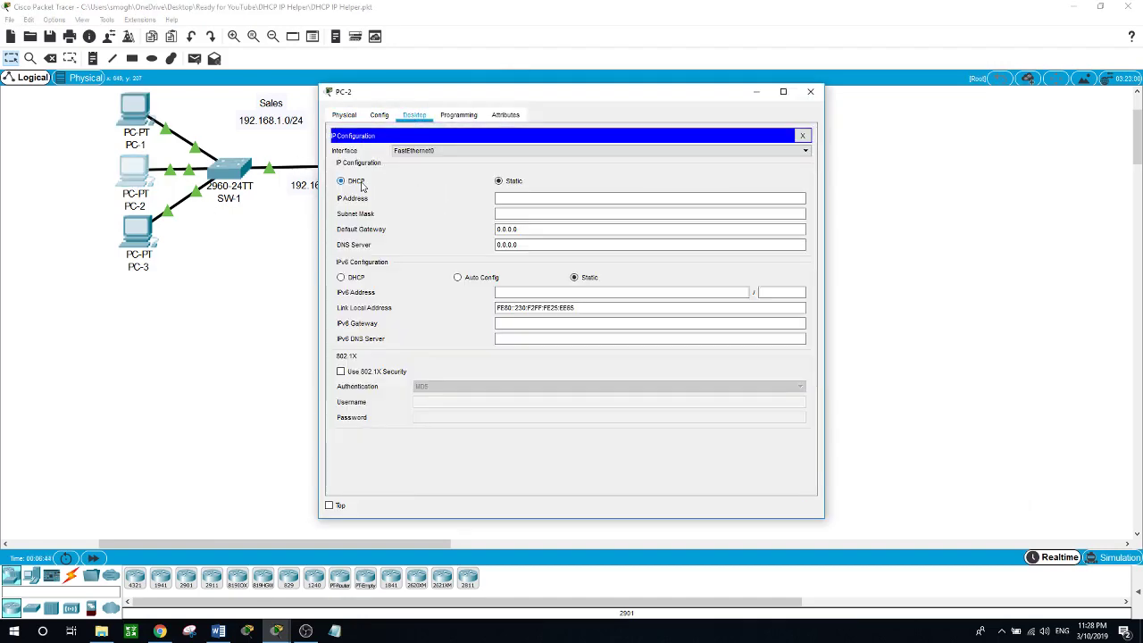
pyautogui.click(275, 280)
# Set PC-3's IPv4 configuration on FastEthernet0 to DHCP.
pyautogui.click(137, 234)
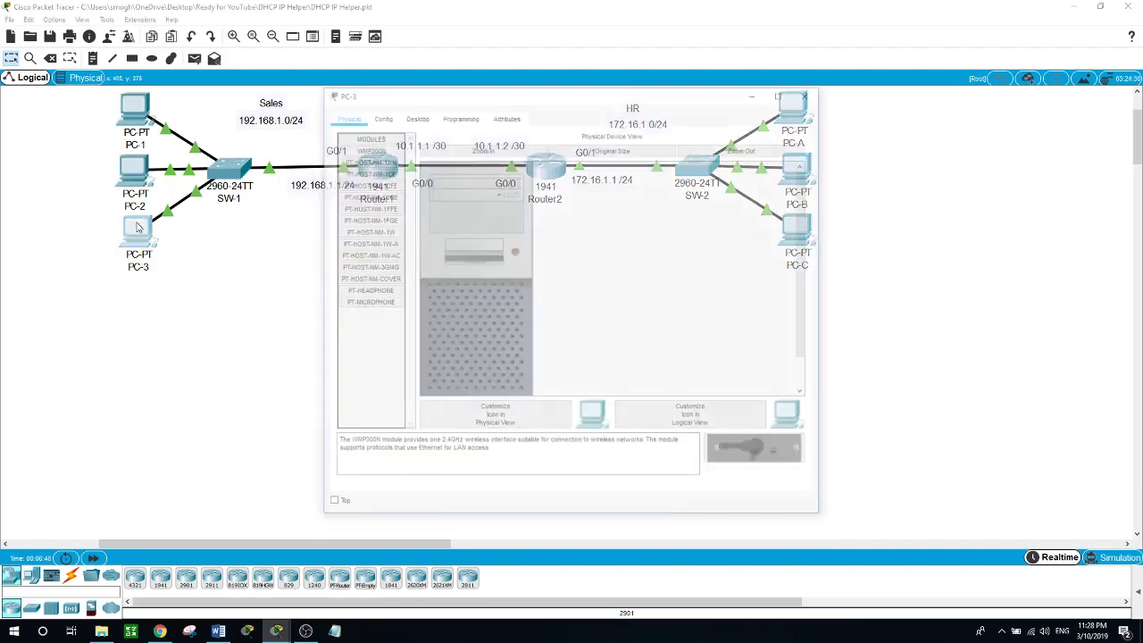
pyautogui.click(417, 124)
pyautogui.click(391, 160)
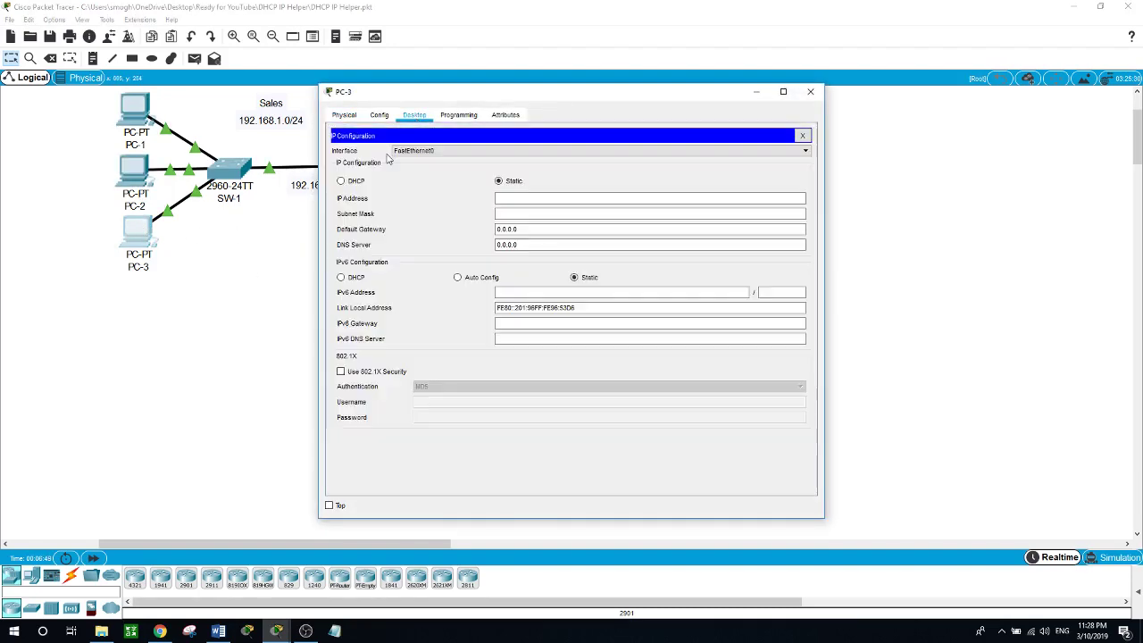
pyautogui.click(352, 185)
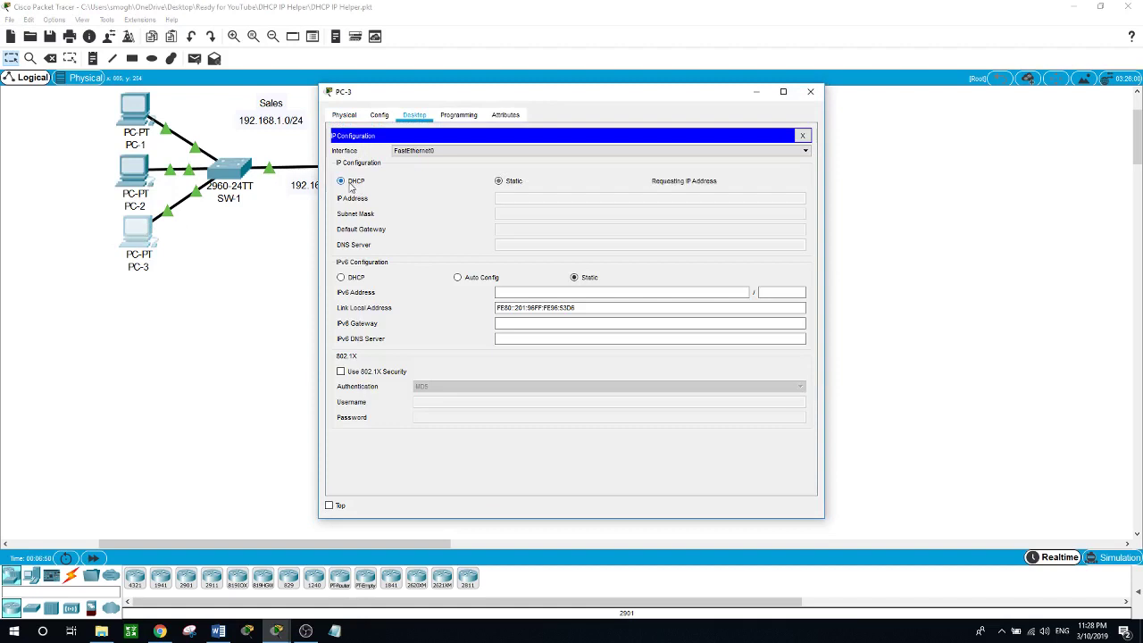
pyautogui.click(268, 280)
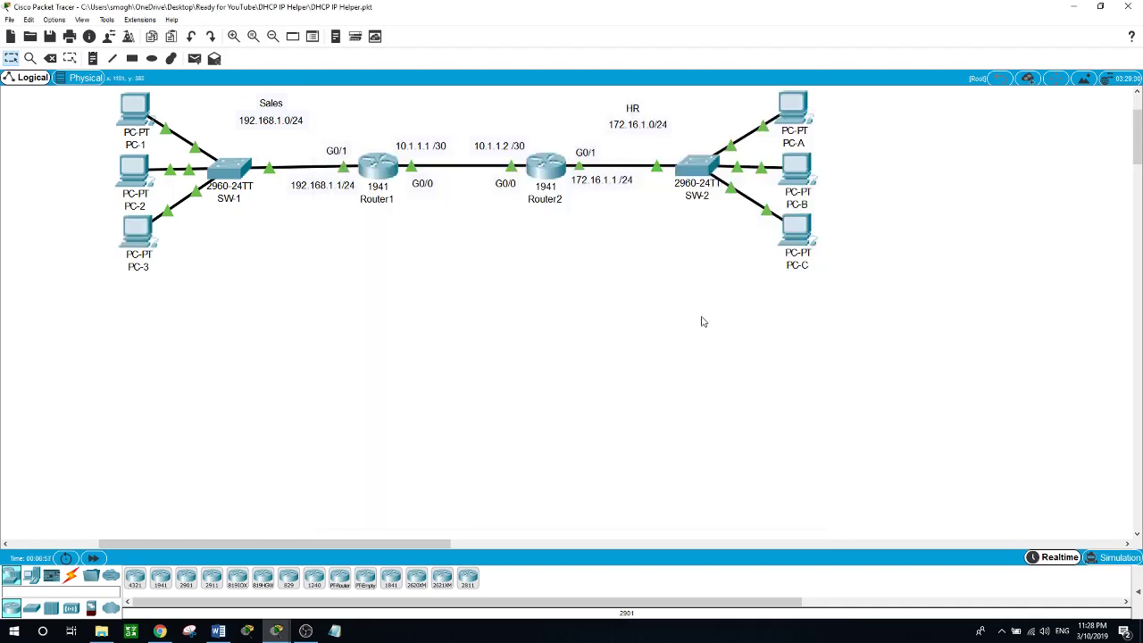
# Set PC-A's IPv4 configuration on FastEthernet0 in the HR network to DHCP.
pyautogui.click(798, 116)
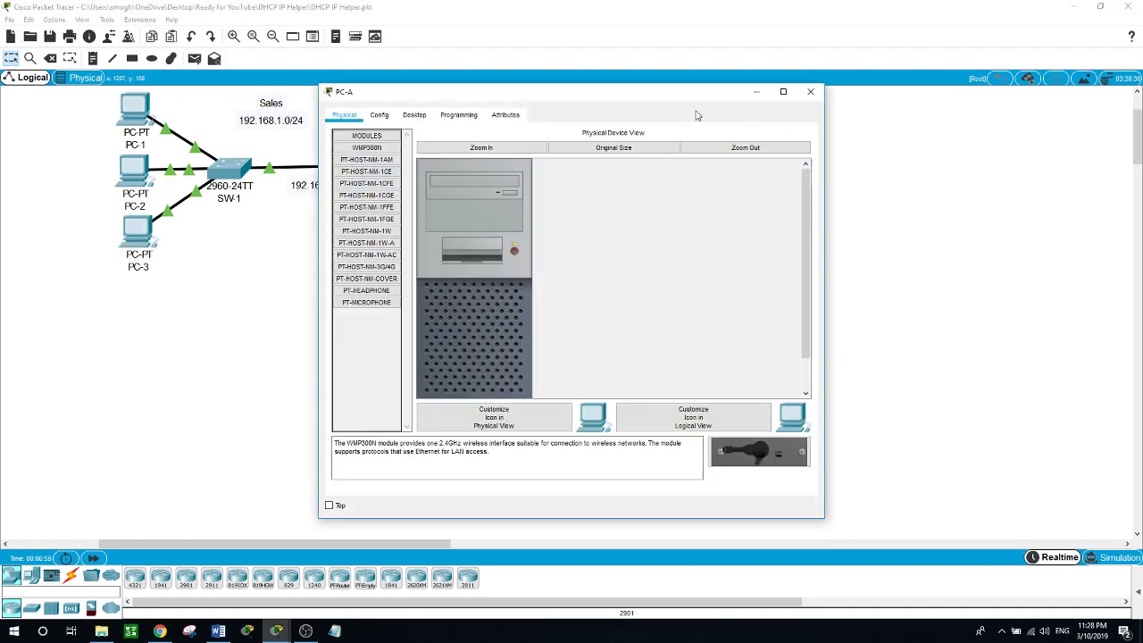
pyautogui.moveTo(634, 100); pyautogui.dragTo(887, 136)
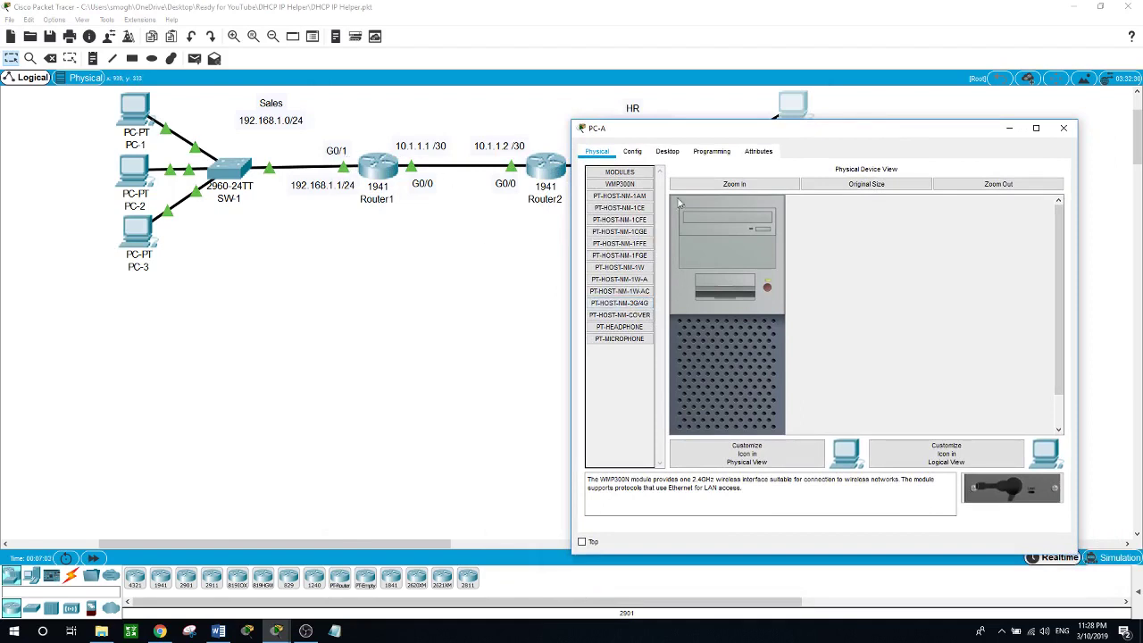
pyautogui.click(668, 151)
pyautogui.click(615, 208)
pyautogui.click(595, 217)
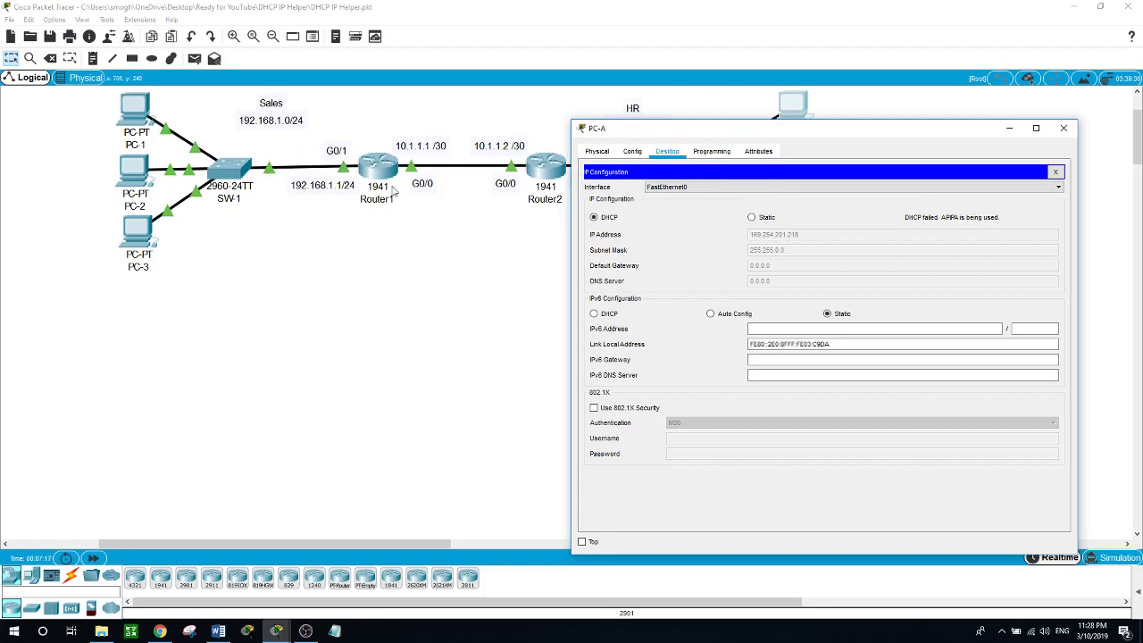
pyautogui.click(424, 239)
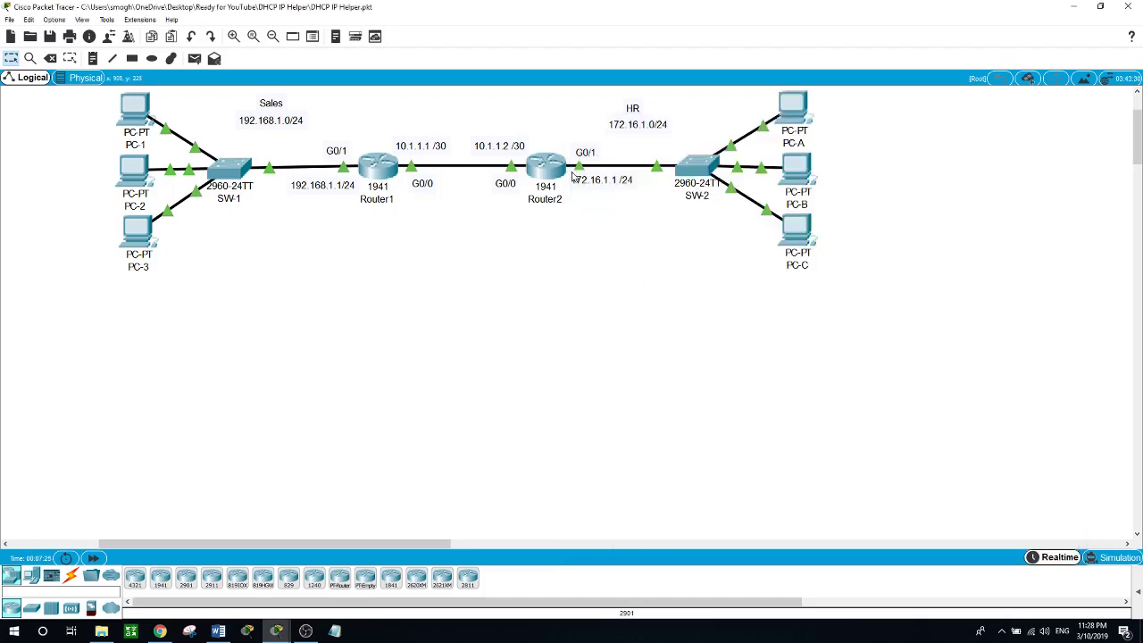
# Open Router2's command line and enter global configuration mode with "en" and "conf t".
pyautogui.click(547, 167)
pyautogui.moveTo(579, 312); pyautogui.dragTo(573, 275)
pyautogui.click(539, 220)
pyautogui.click(548, 171)
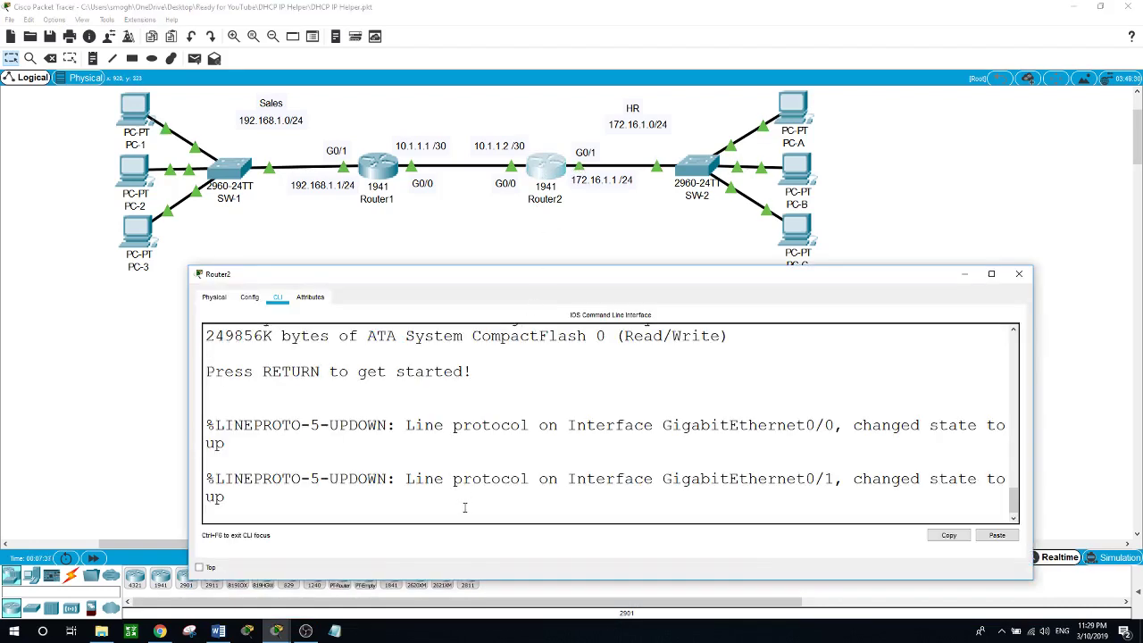
pyautogui.press('Return')
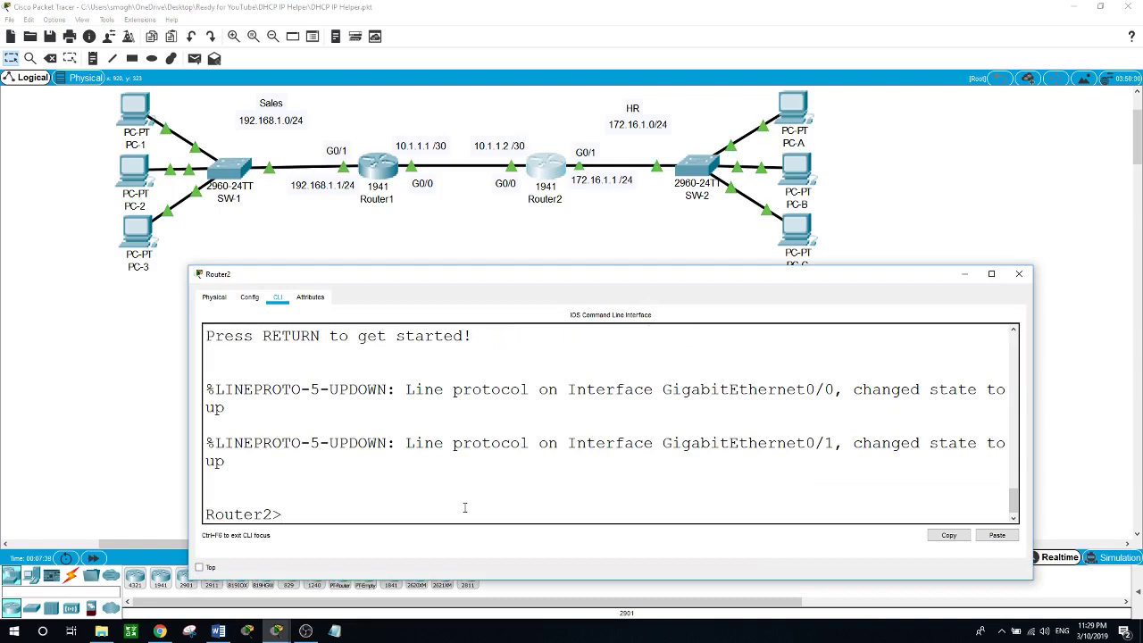
pyautogui.write('en')
pyautogui.press('Return')
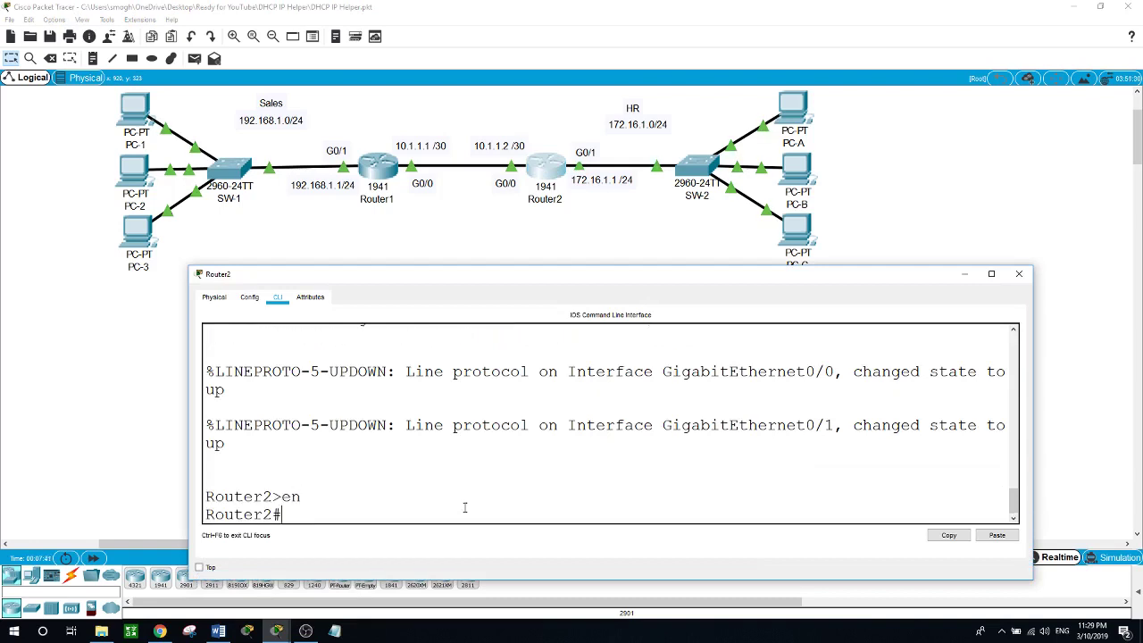
pyautogui.write('conf t')
pyautogui.press('Return')
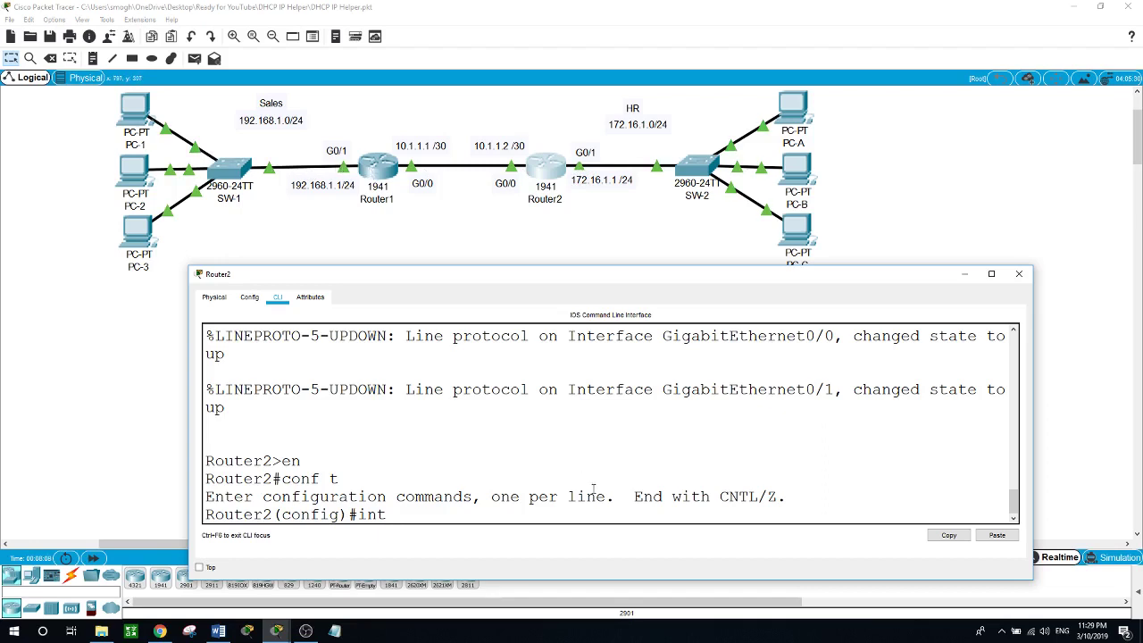
# Enter Router2's interface g0/1, list the ip command options and set its IP helper address to 10.1.1.1.
pyautogui.write('g0/1')
pyautogui.press('Return')
pyautogui.write('ip ?')
pyautogui.write('help')
pyautogui.write('er')
pyautogui.press('Tab')
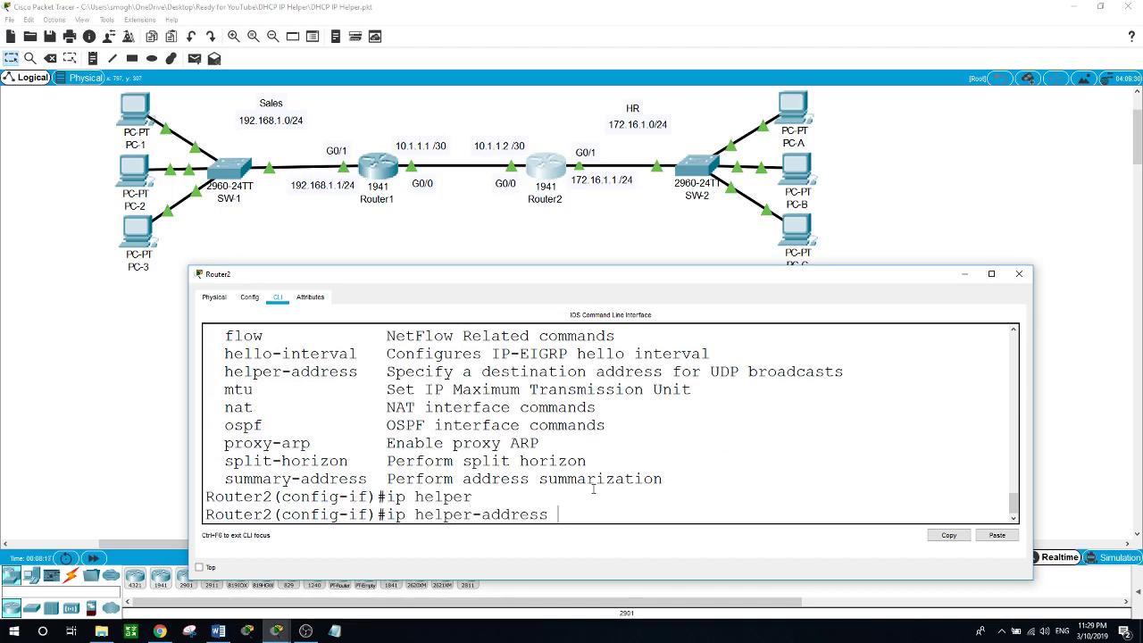
pyautogui.write('?')
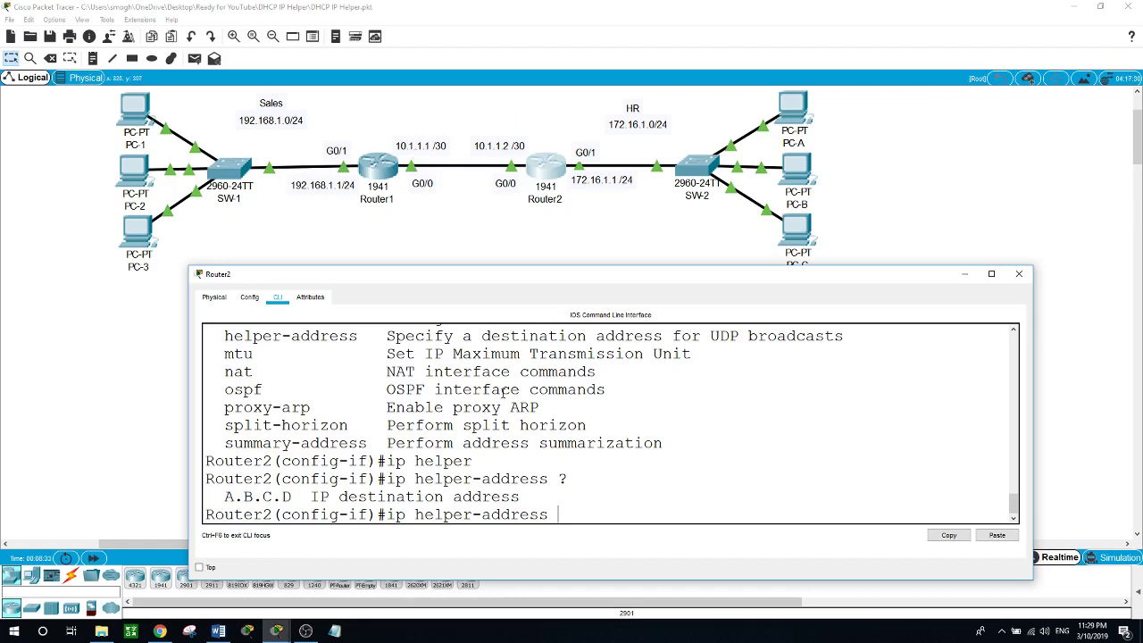
pyautogui.write('10.')
pyautogui.press('Return')
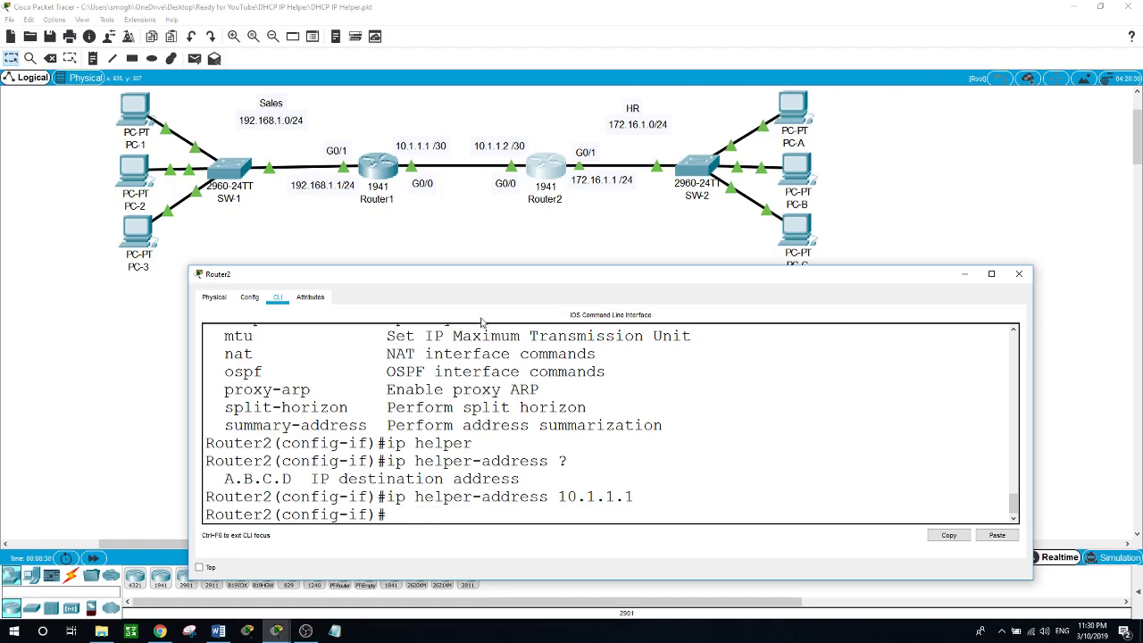
# Switch PC-A's IPv4 configuration to Static and back to DHCP to request an address again.
pyautogui.click(389, 246)
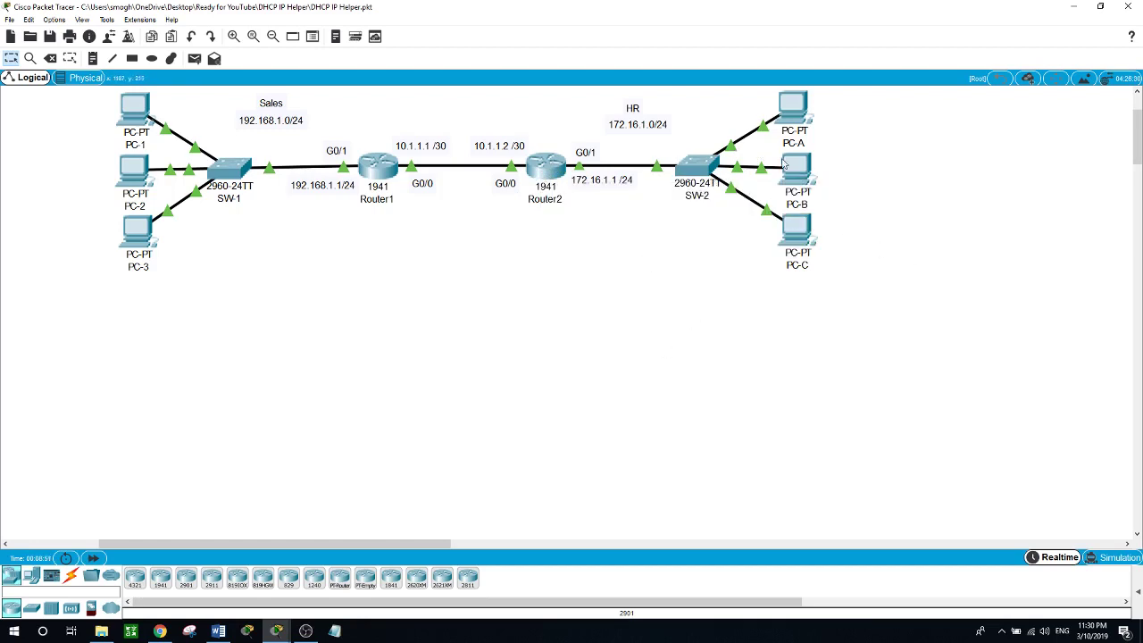
pyautogui.click(795, 108)
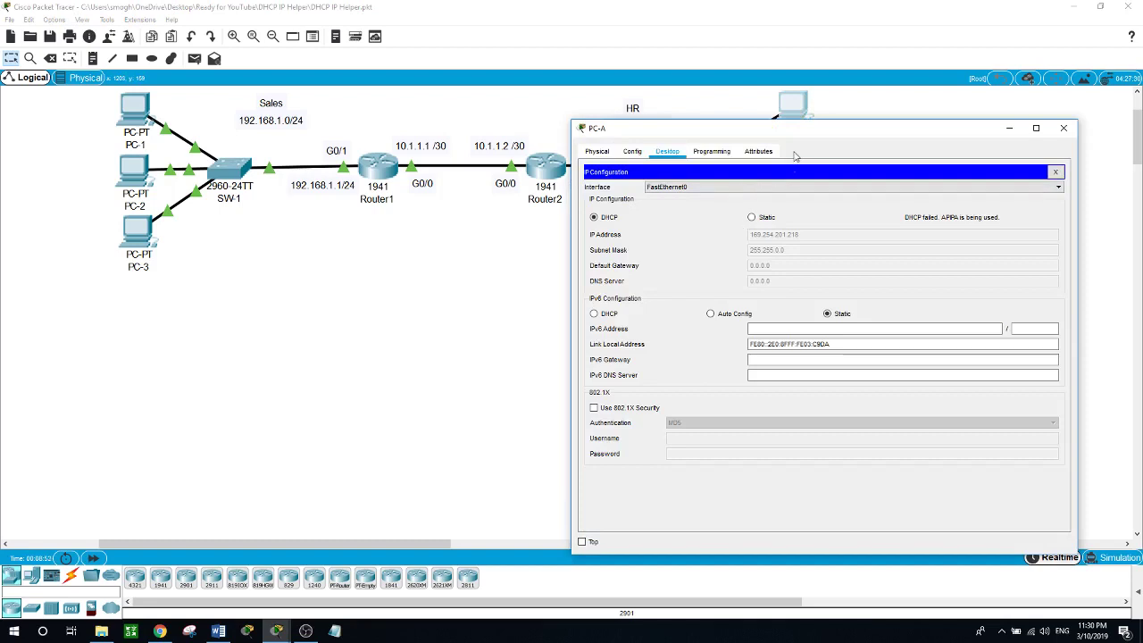
pyautogui.click(753, 218)
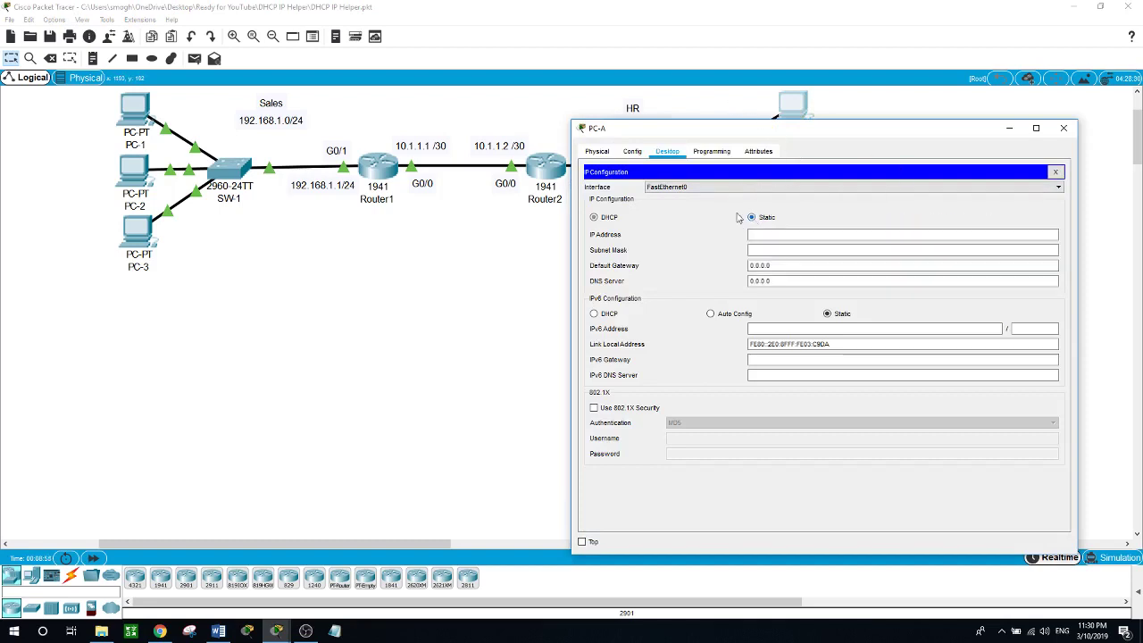
pyautogui.click(595, 218)
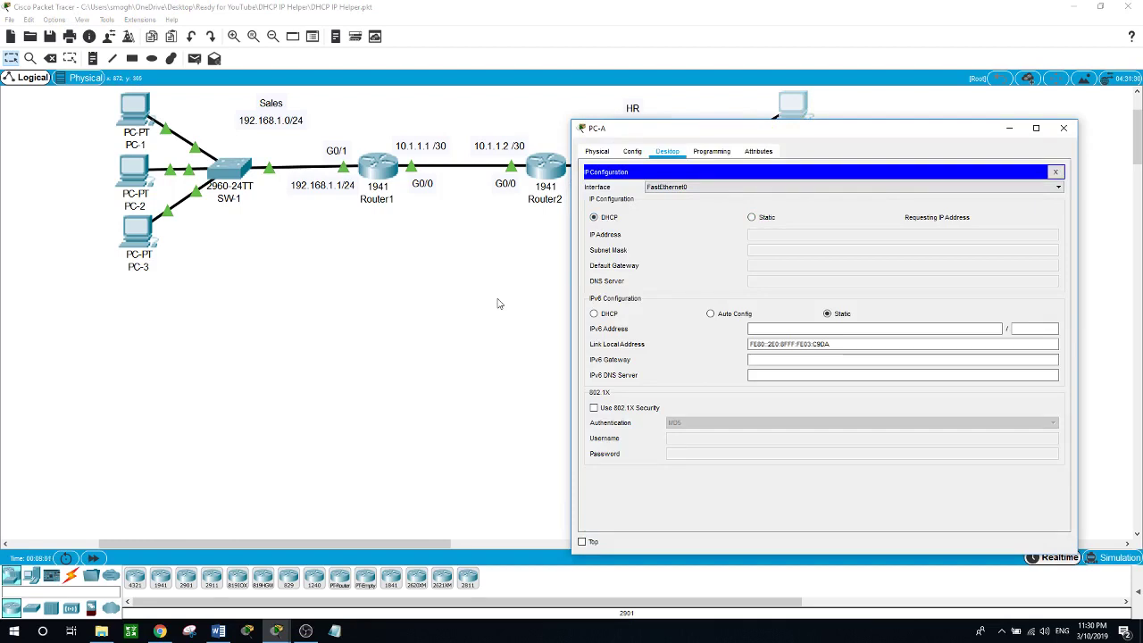
pyautogui.hotkey('alt', 'F4')
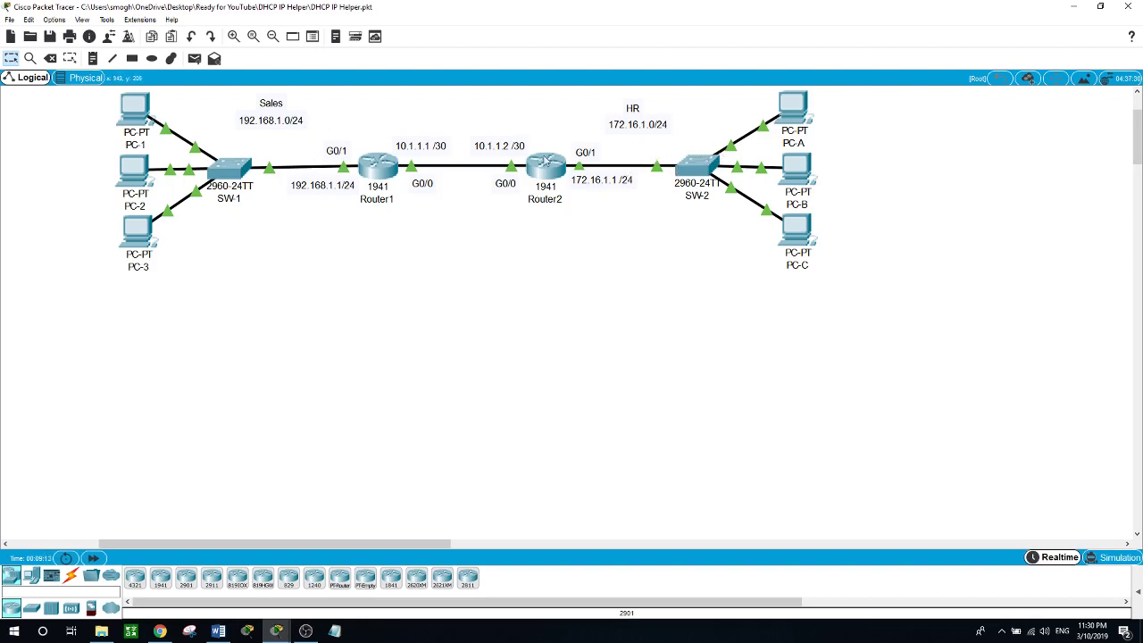
# Leave Router2's interface configuration and add a static route to 192.168.1.0 with mask 255.255.255.0 via 10.1.1.1.
pyautogui.click(540, 172)
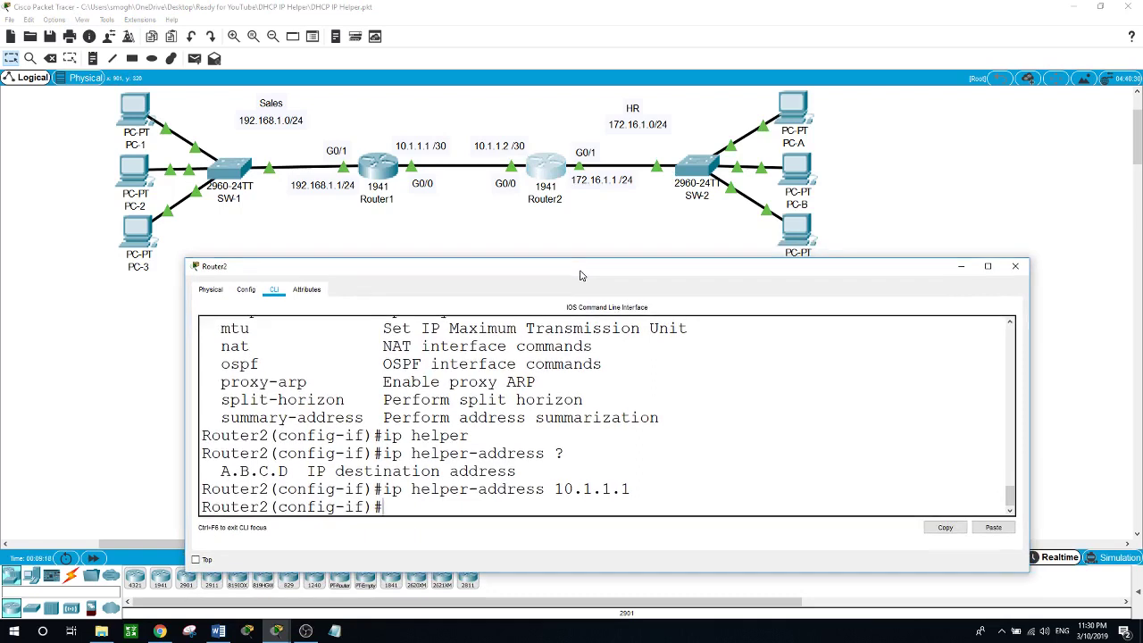
pyautogui.write('exit')
pyautogui.press('Return')
pyautogui.write('ip route')
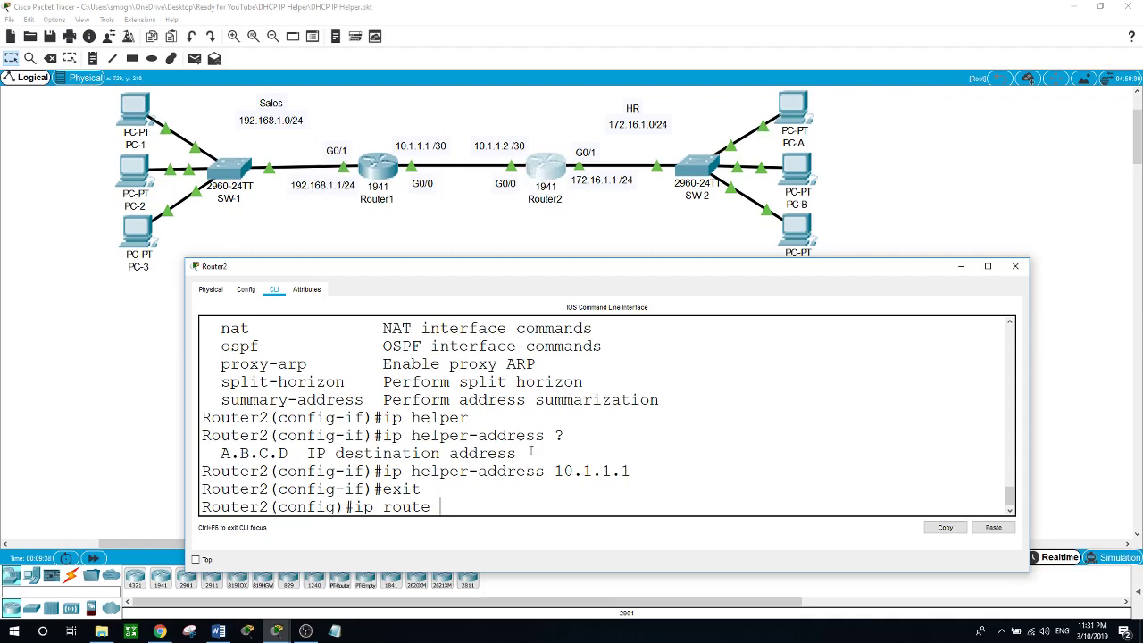
pyautogui.write('192.168.1.0 255.255.255.0 10')
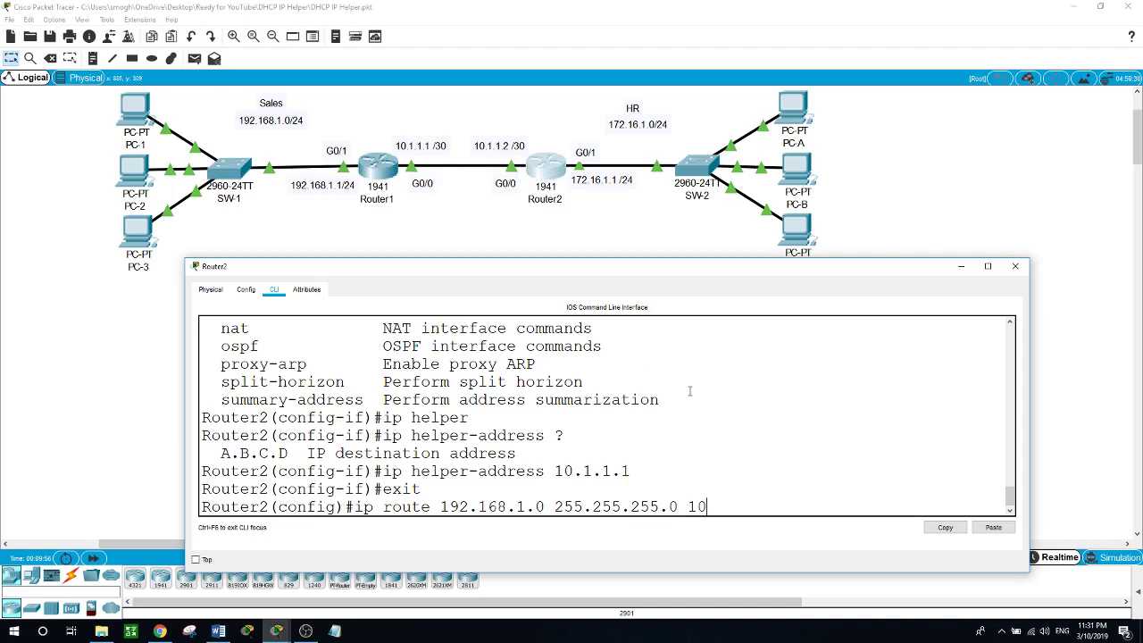
pyautogui.write('1.1.1')
pyautogui.press('Return')
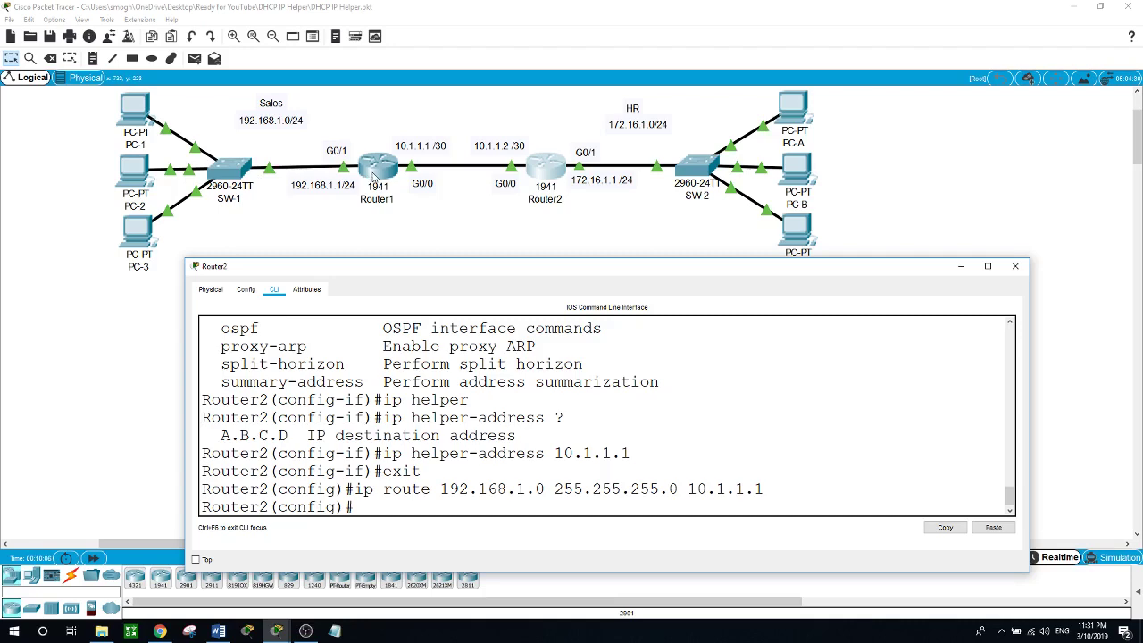
# On Router1, add a static route to 172.16.1.0 with mask 255.255.255.0 via 10.1.1.2 and return to privileged mode.
pyautogui.click(375, 175)
pyautogui.moveTo(445, 296); pyautogui.dragTo(399, 285)
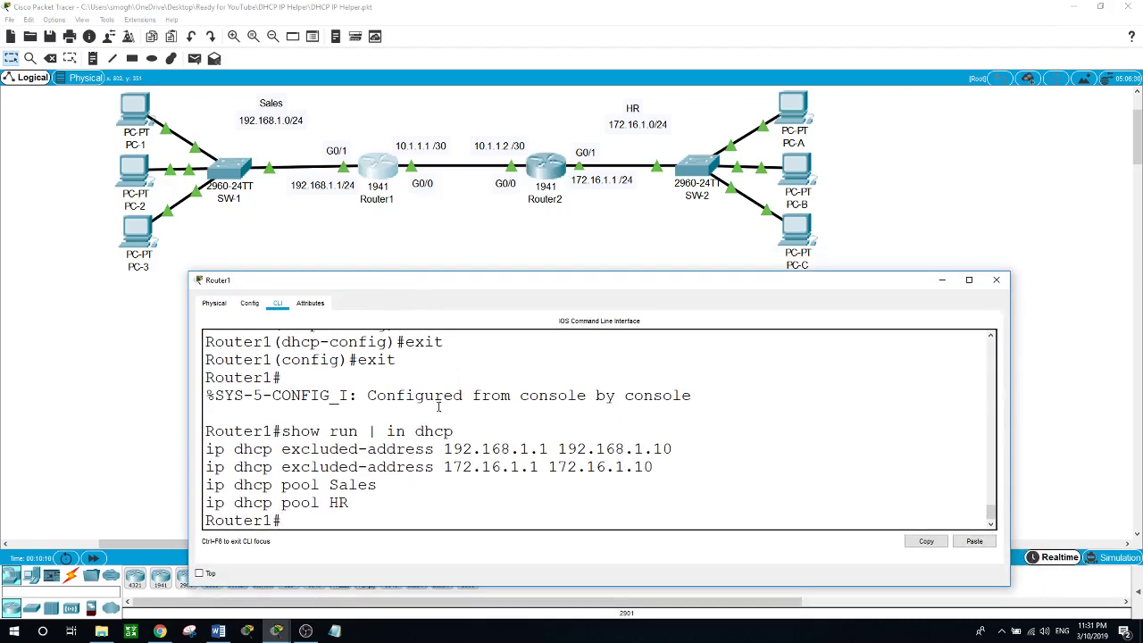
pyautogui.write('con')
pyautogui.write('f t')
pyautogui.press('Return')
pyautogui.write('ip rout')
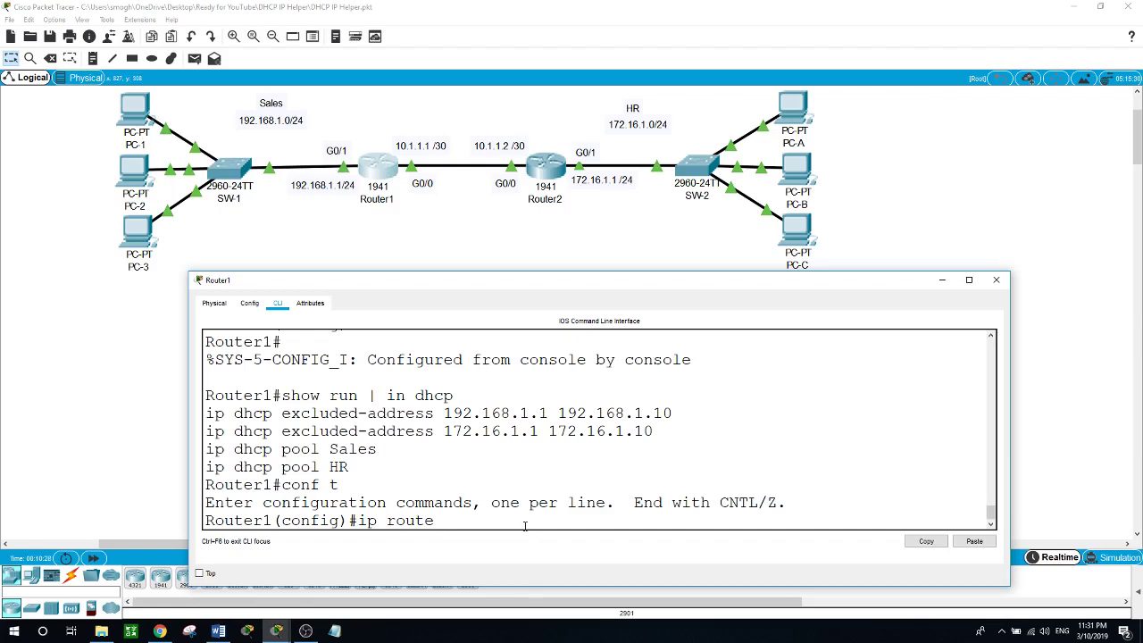
pyautogui.write('6.1.0 255.255.255.0')
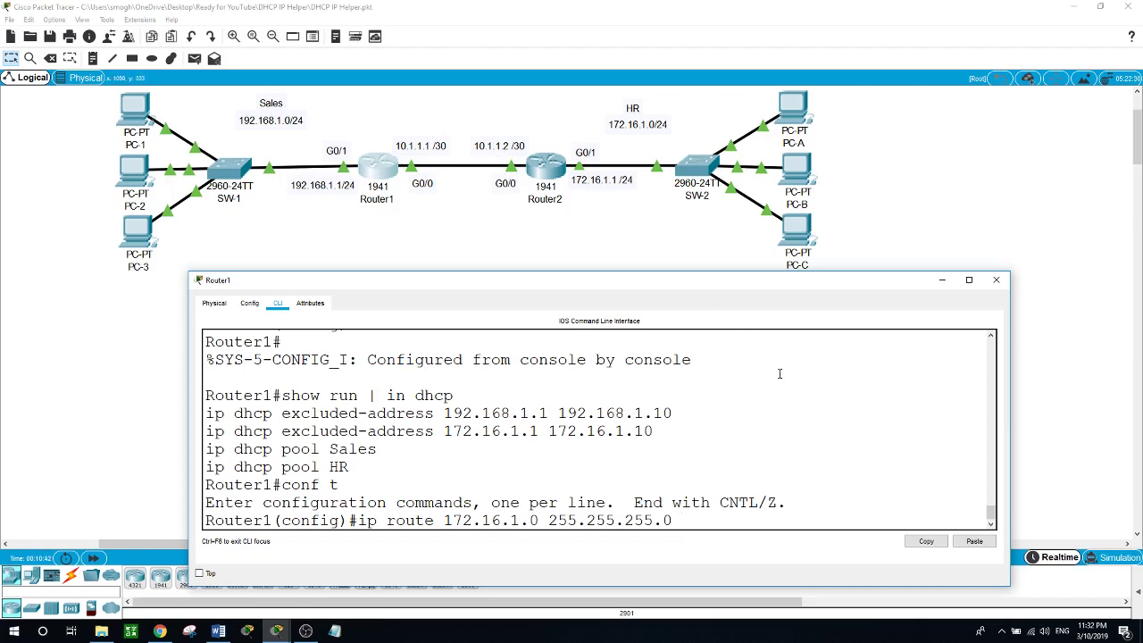
pyautogui.write('0.1.1.2')
pyautogui.press('Return')
pyautogui.write('exit')
pyautogui.press('Return')
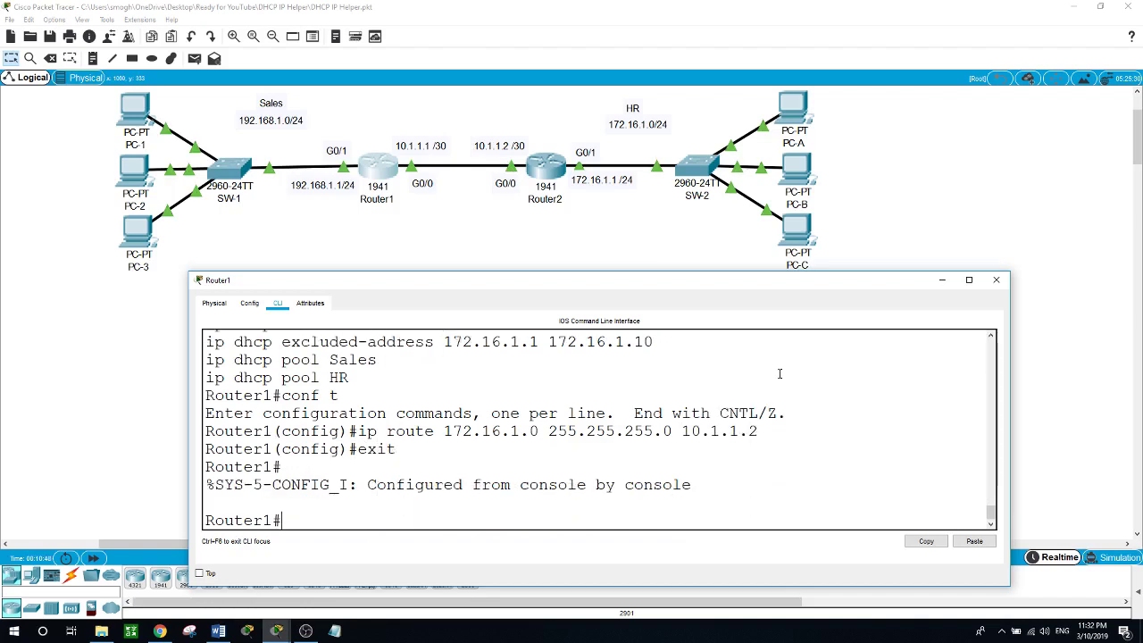
# Open PC-C's device window and move it clear of the network topology.
pyautogui.click(744, 246)
pyautogui.click(793, 230)
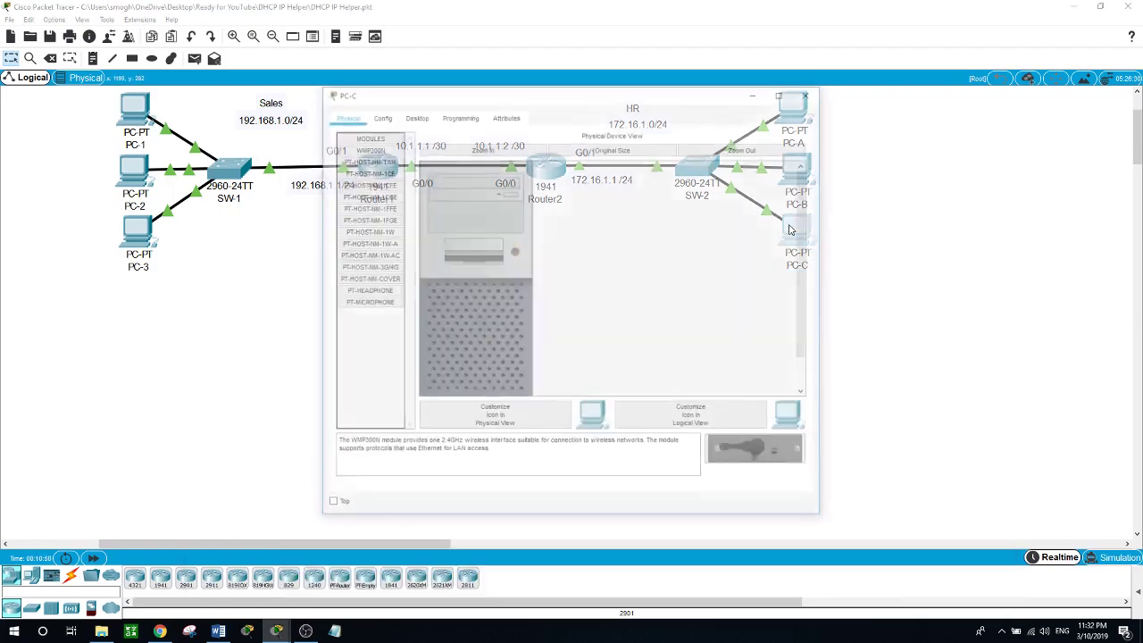
pyautogui.moveTo(600, 94); pyautogui.dragTo(847, 216)
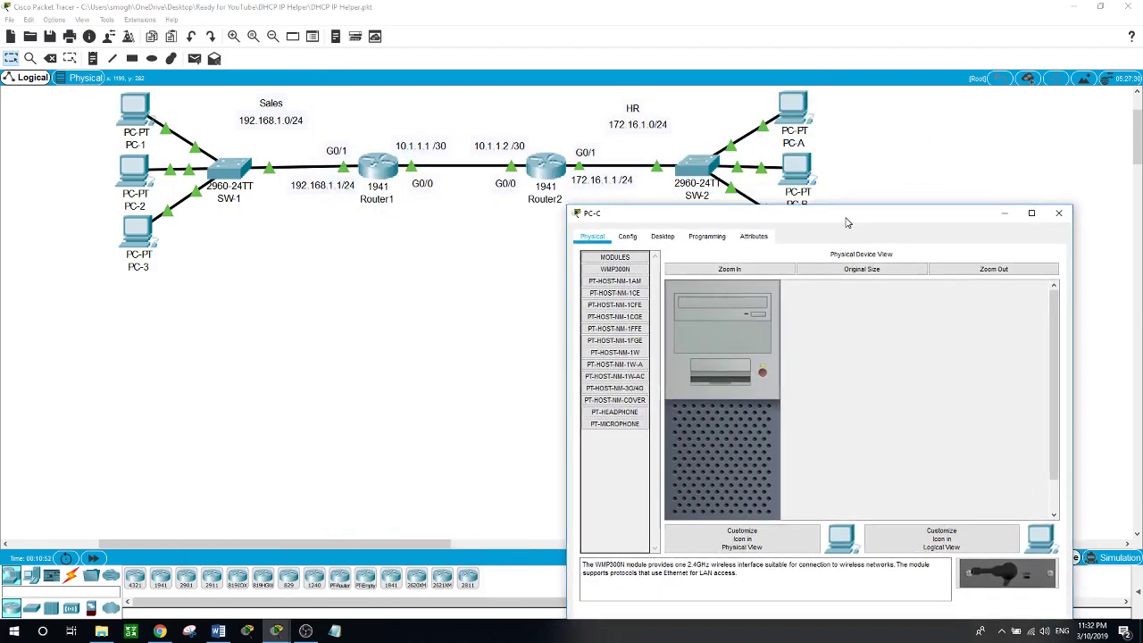
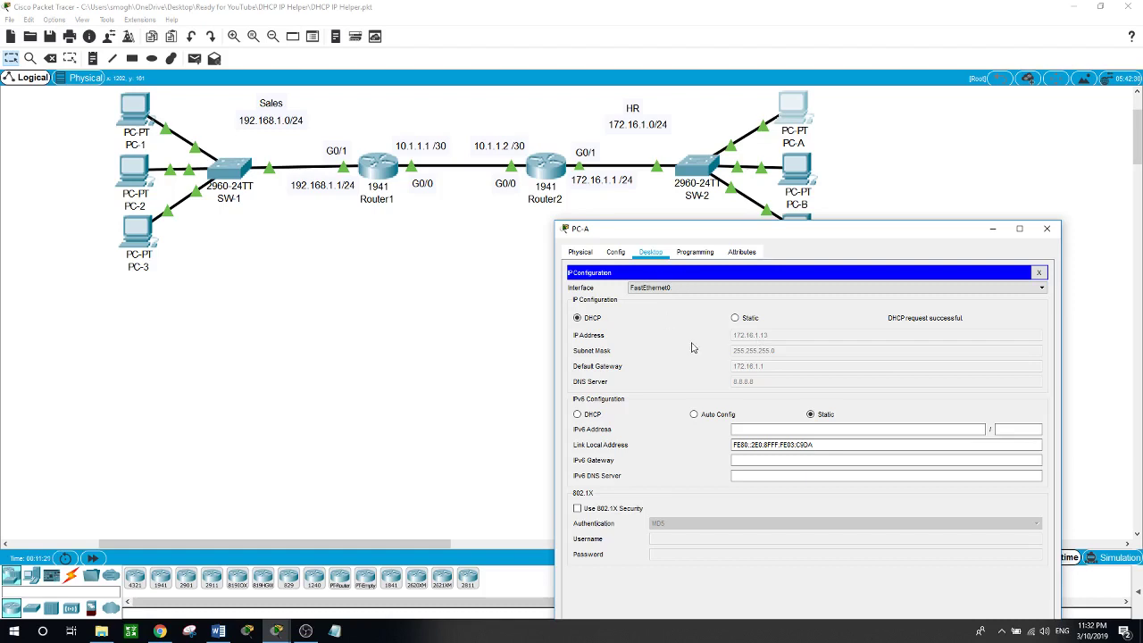
# Close PC-A's IP configuration and check the IP settings of PC-1, PC-2 and PC-3.
pyautogui.click(1039, 273)
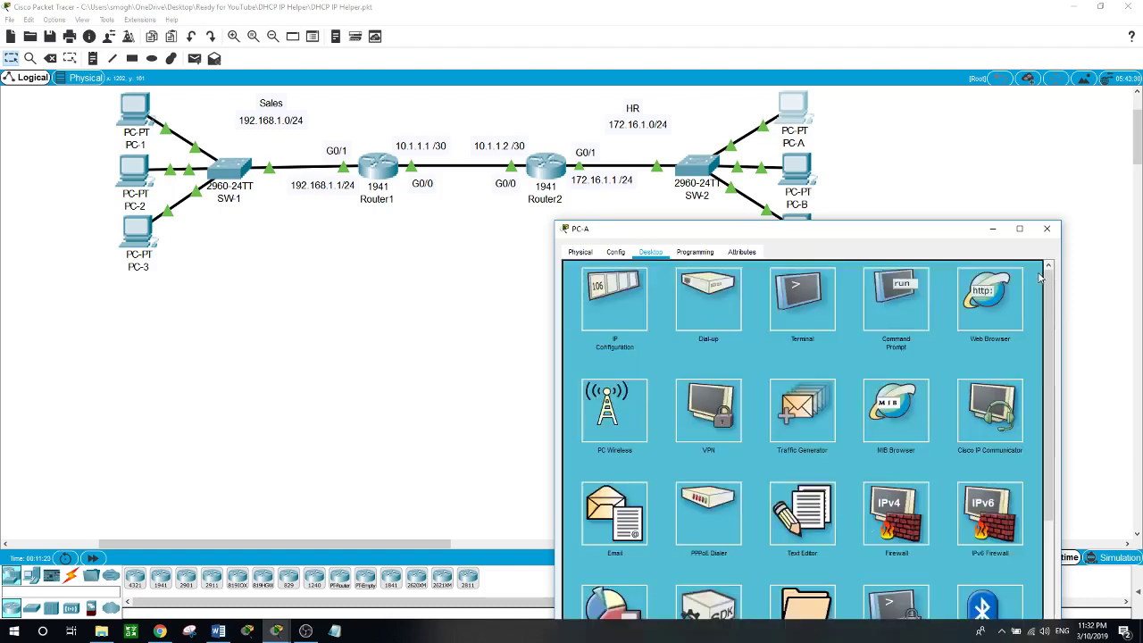
pyautogui.click(144, 115)
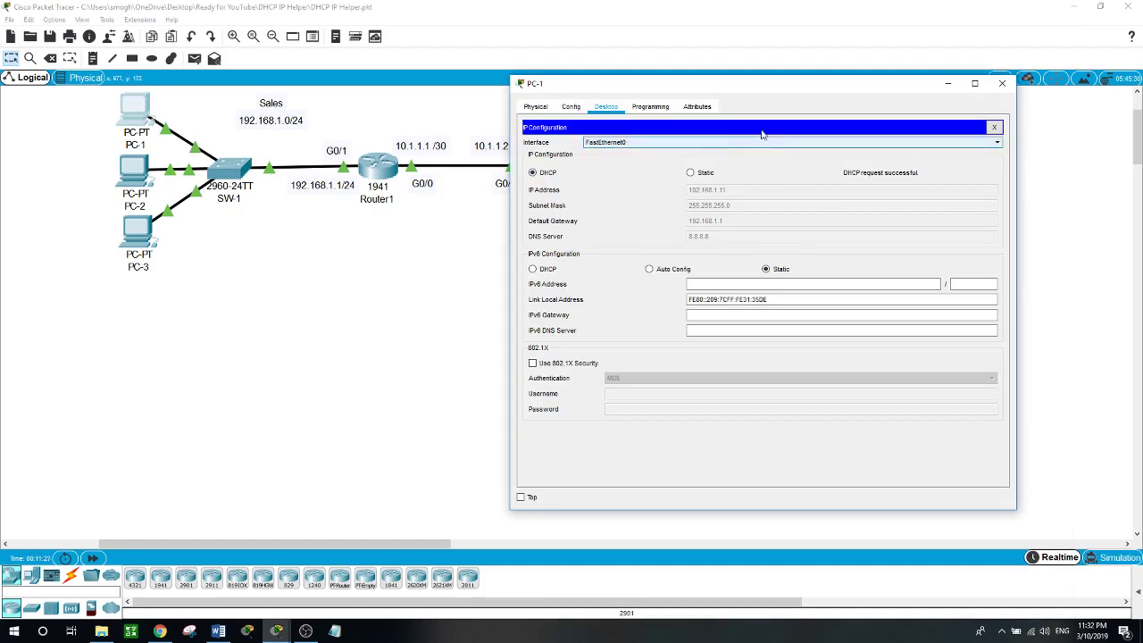
pyautogui.click(134, 164)
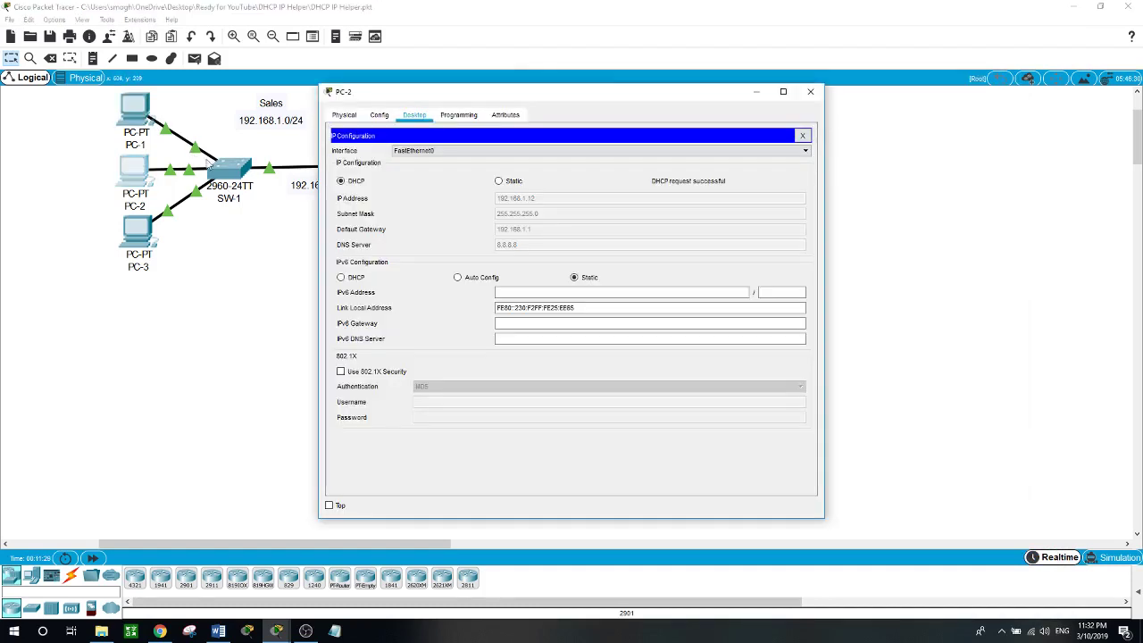
pyautogui.click(143, 238)
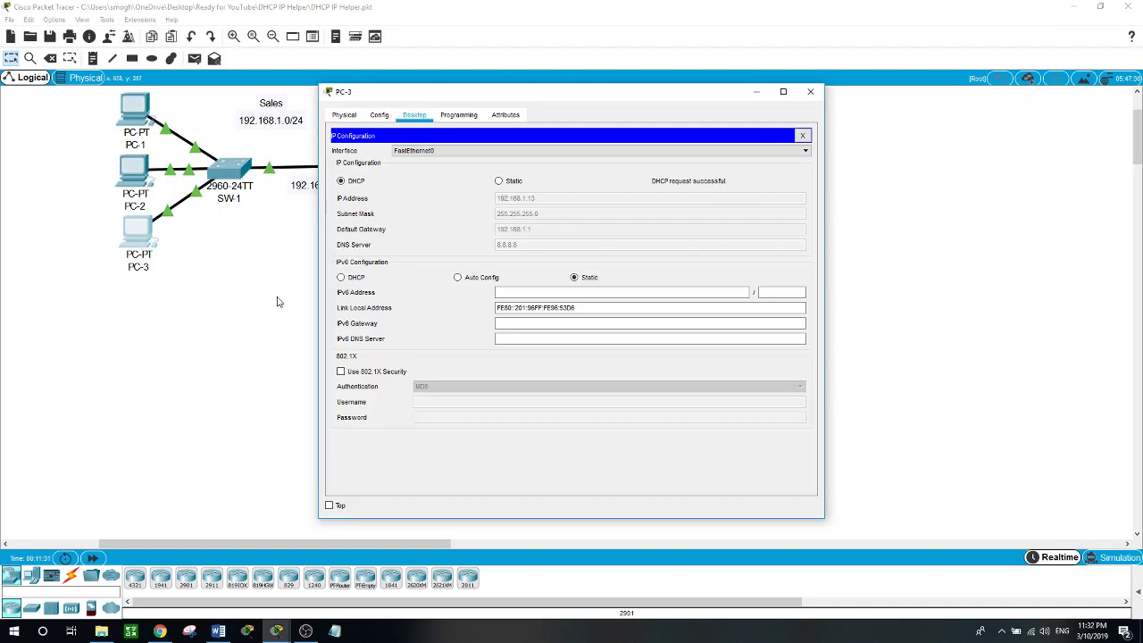
# From PC-C's command prompt, ping PC-1 at 192.168.1.11 to test connectivity to the Sales network.
pyautogui.click(503, 325)
pyautogui.click(801, 231)
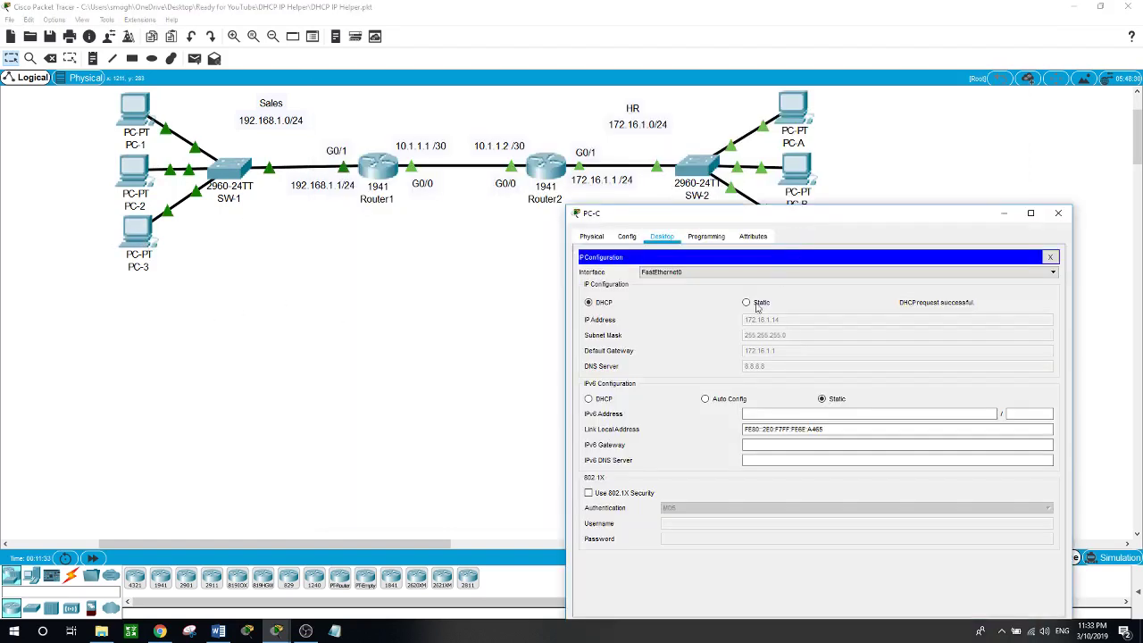
pyautogui.click(1054, 258)
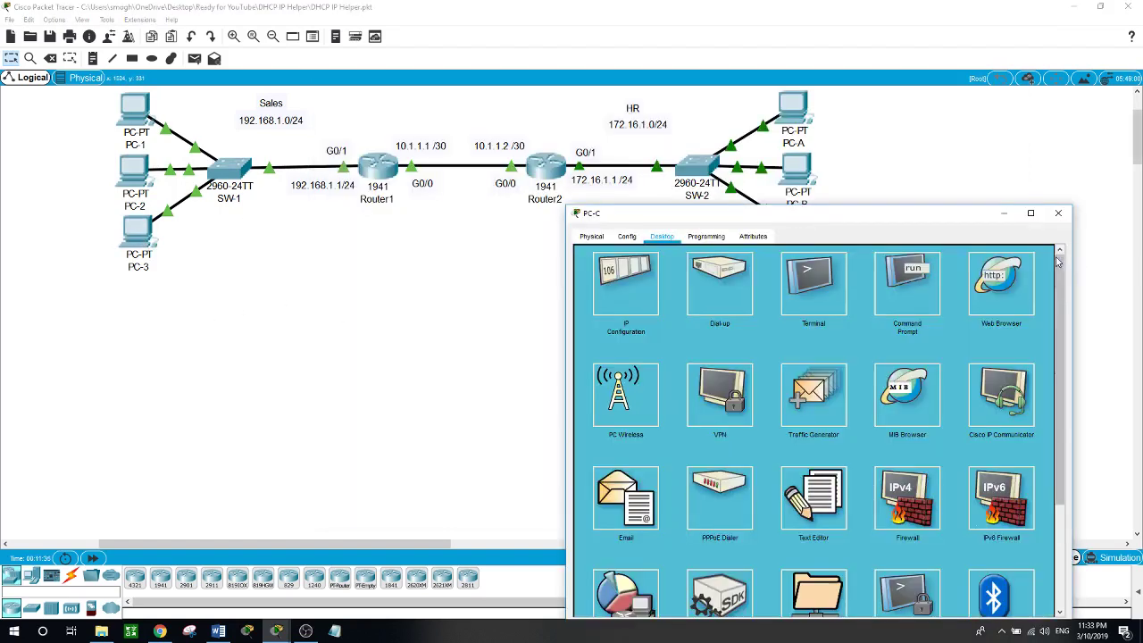
pyautogui.click(907, 284)
pyautogui.write('p')
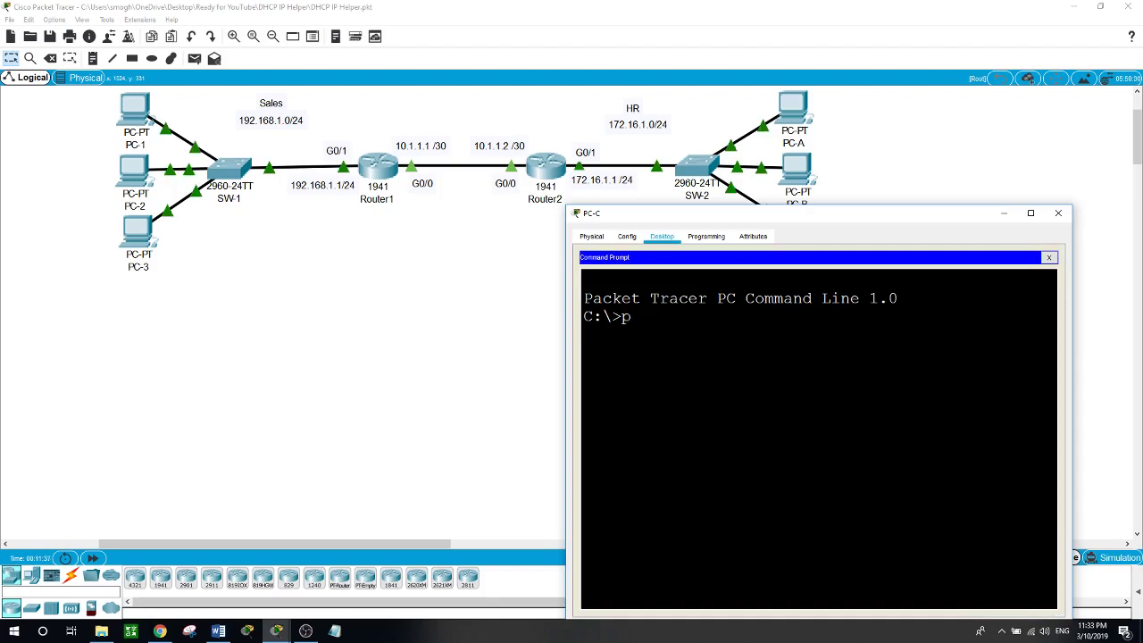
pyautogui.write('ing 192.')
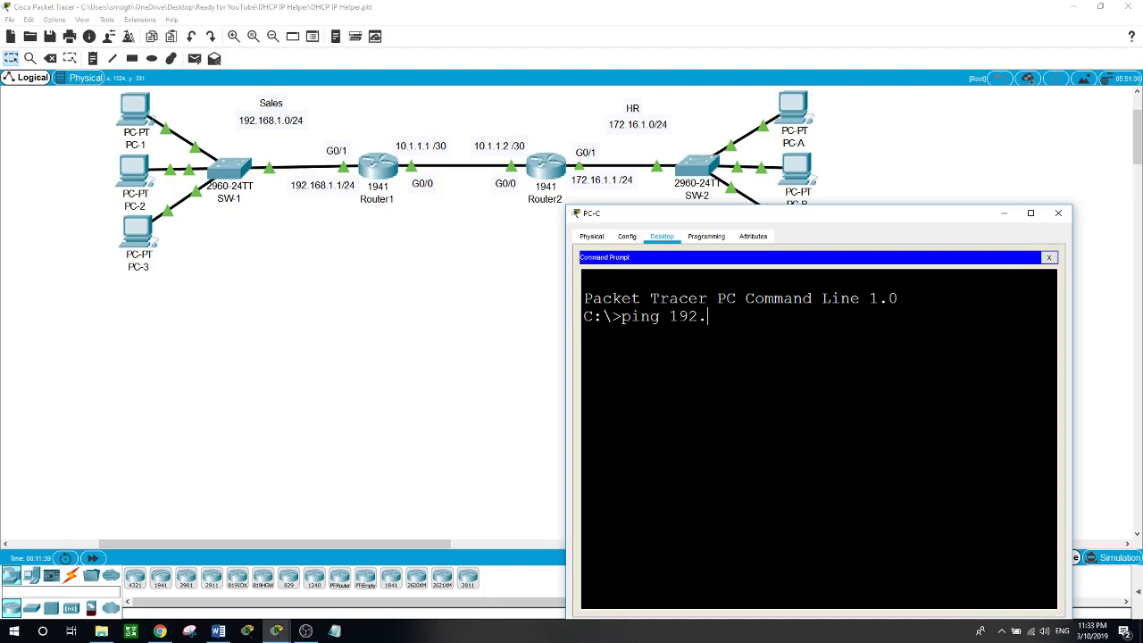
pyautogui.write('168.1.11')
pyautogui.press('Return')
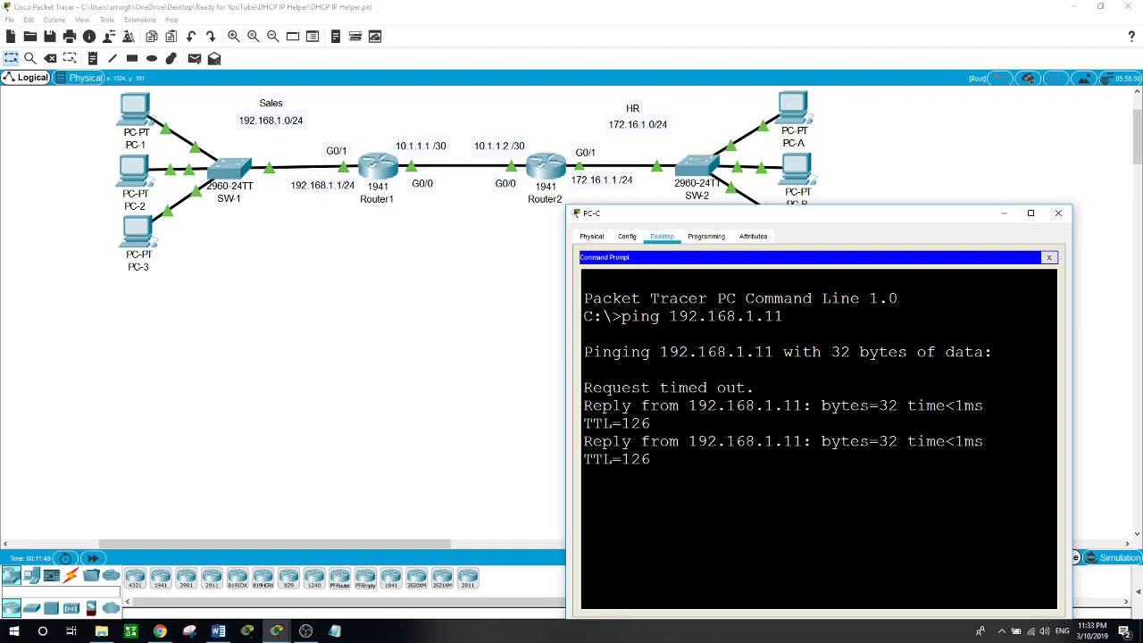
# Ping PC-2 at 192.168.1.12 from PC-C and close PC-C's device window.
pyautogui.press('Up')
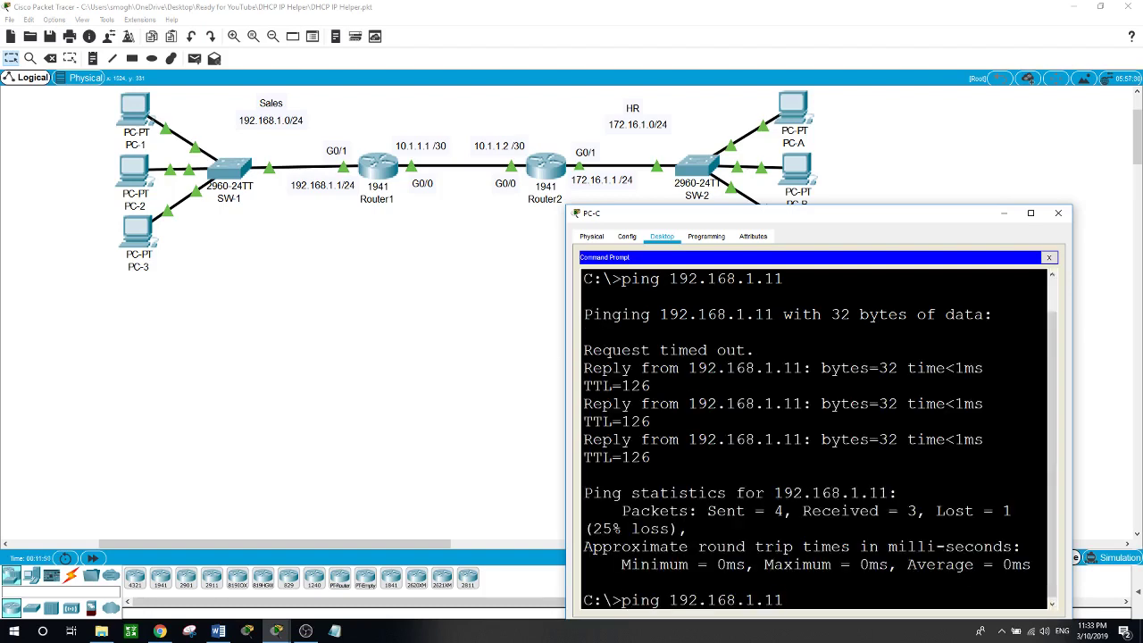
pyautogui.press('BackSpace')
pyautogui.write('2')
pyautogui.press('Return')
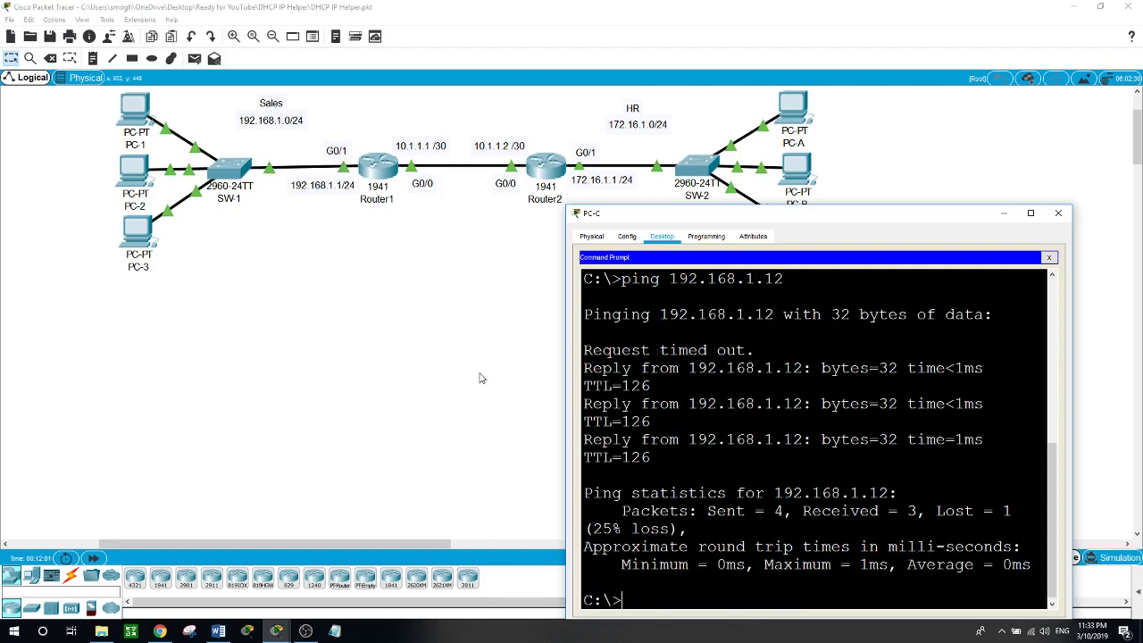
pyautogui.hotkey('alt', 'F4')
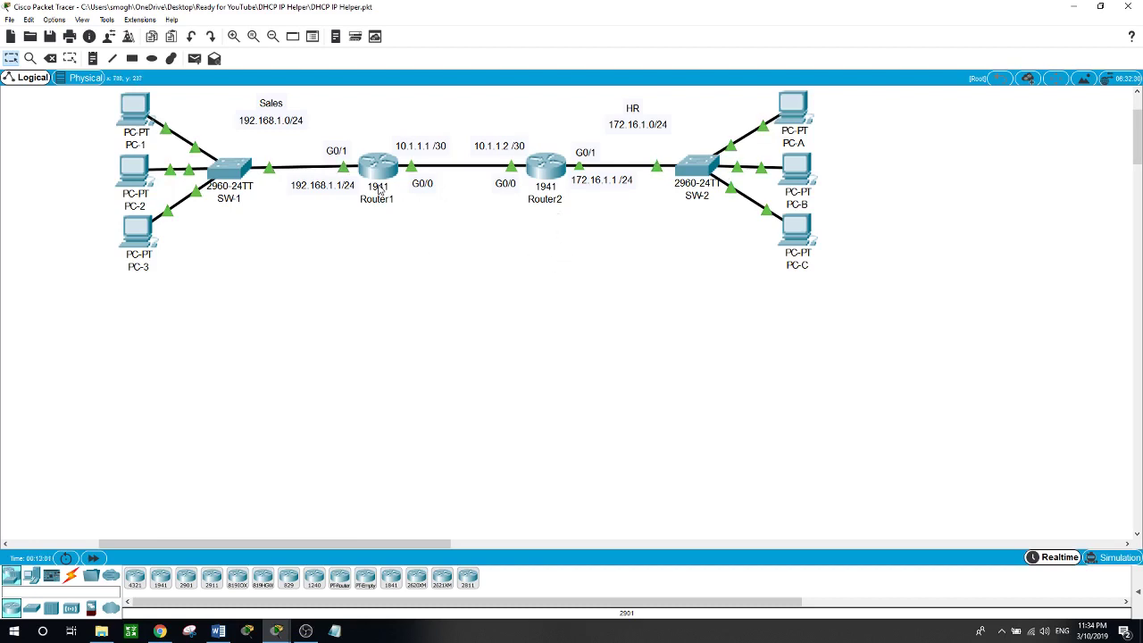
pyautogui.moveTo(382, 191)
pyautogui.click(308, 635)
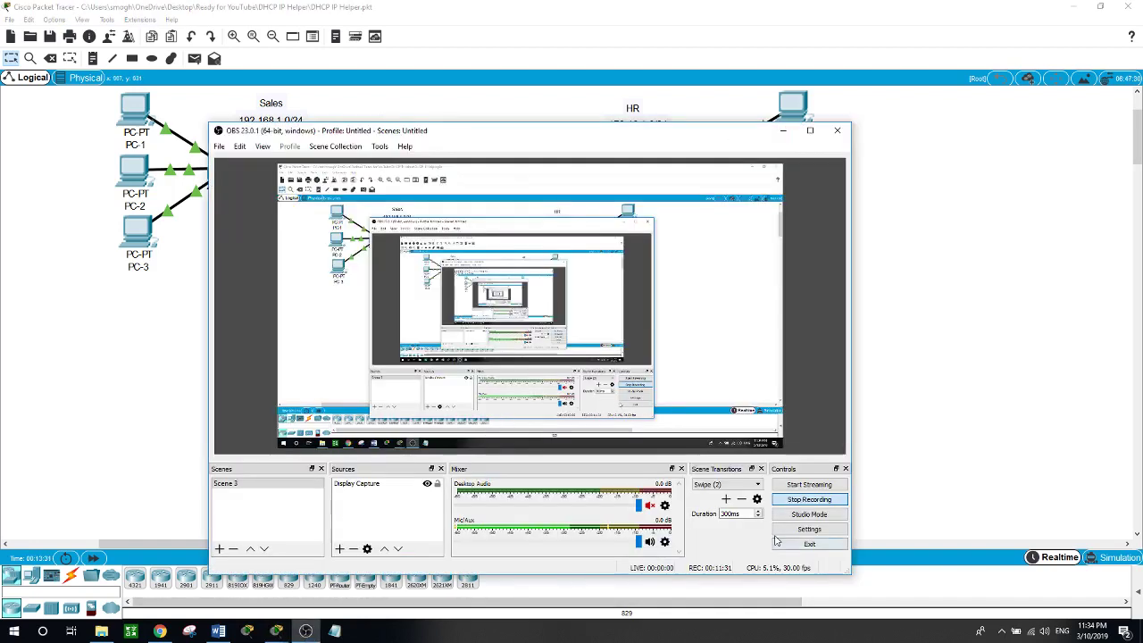